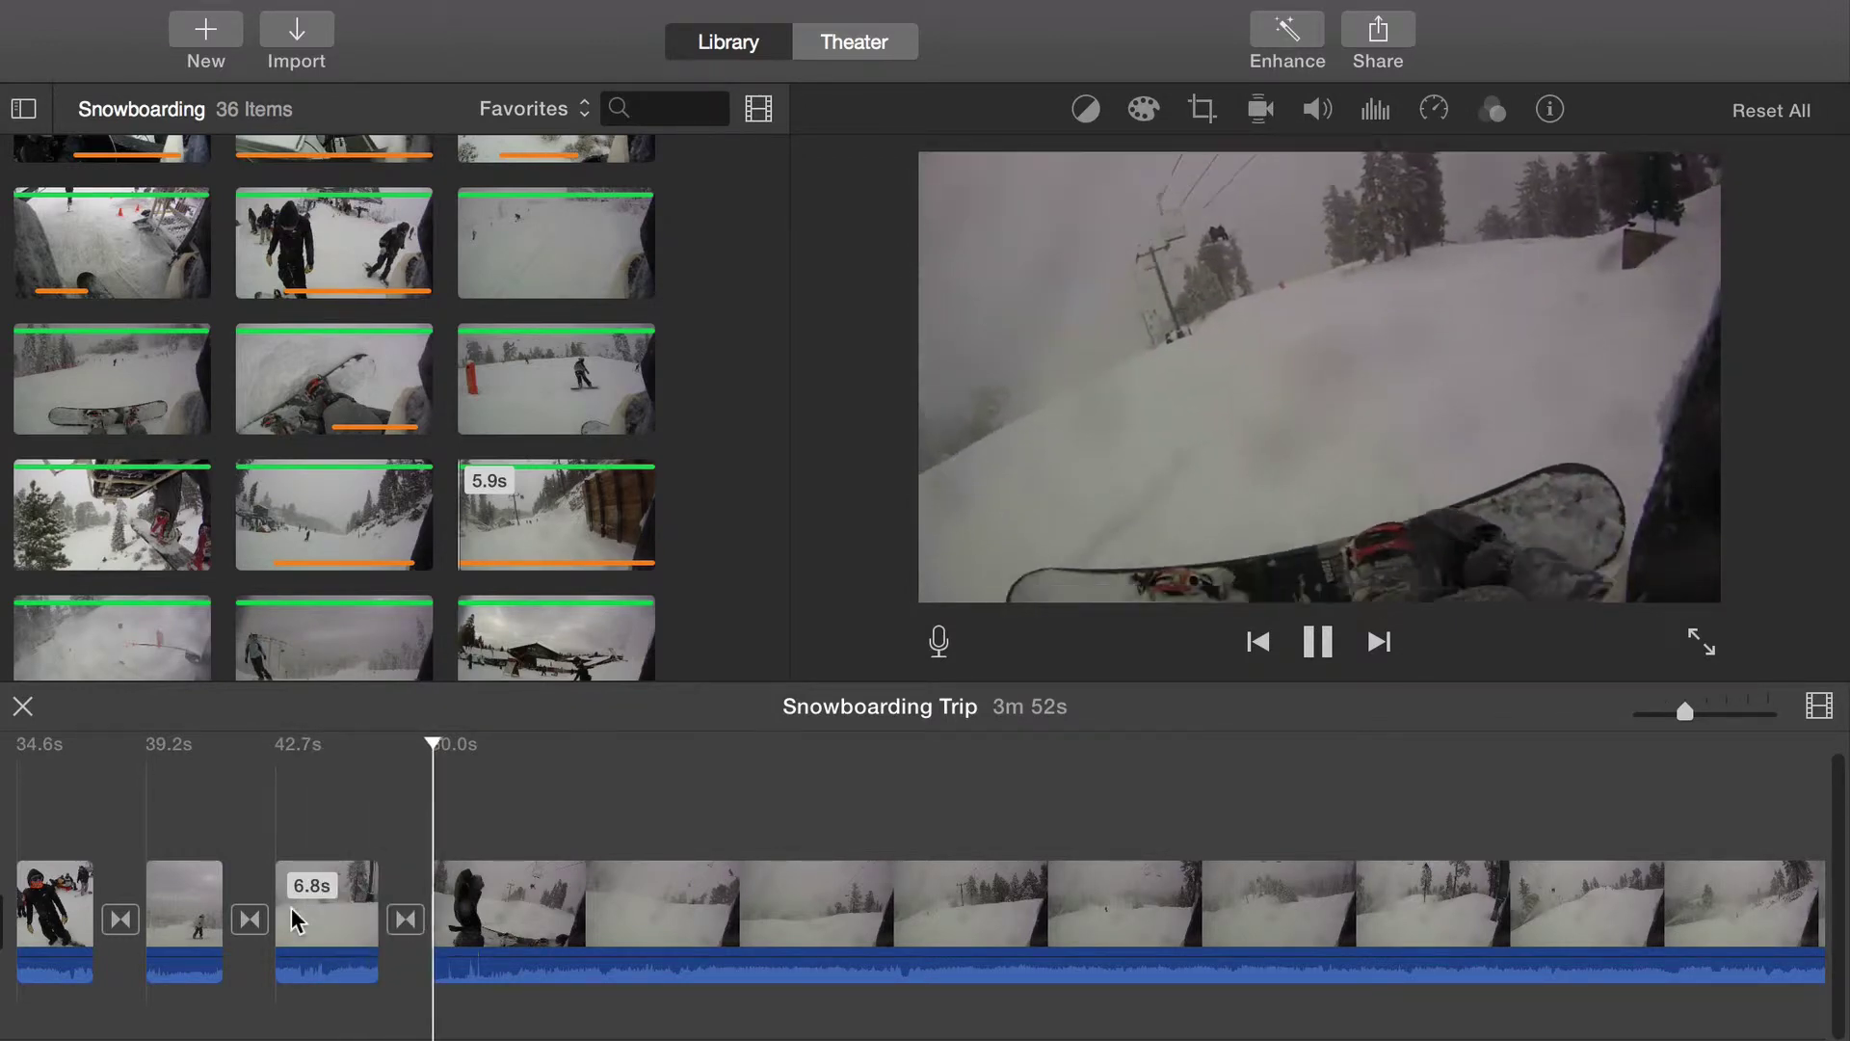
Step: Pause playback of the 3m 52s Snowboarding Trip project
{"action": "key", "text": "space"}
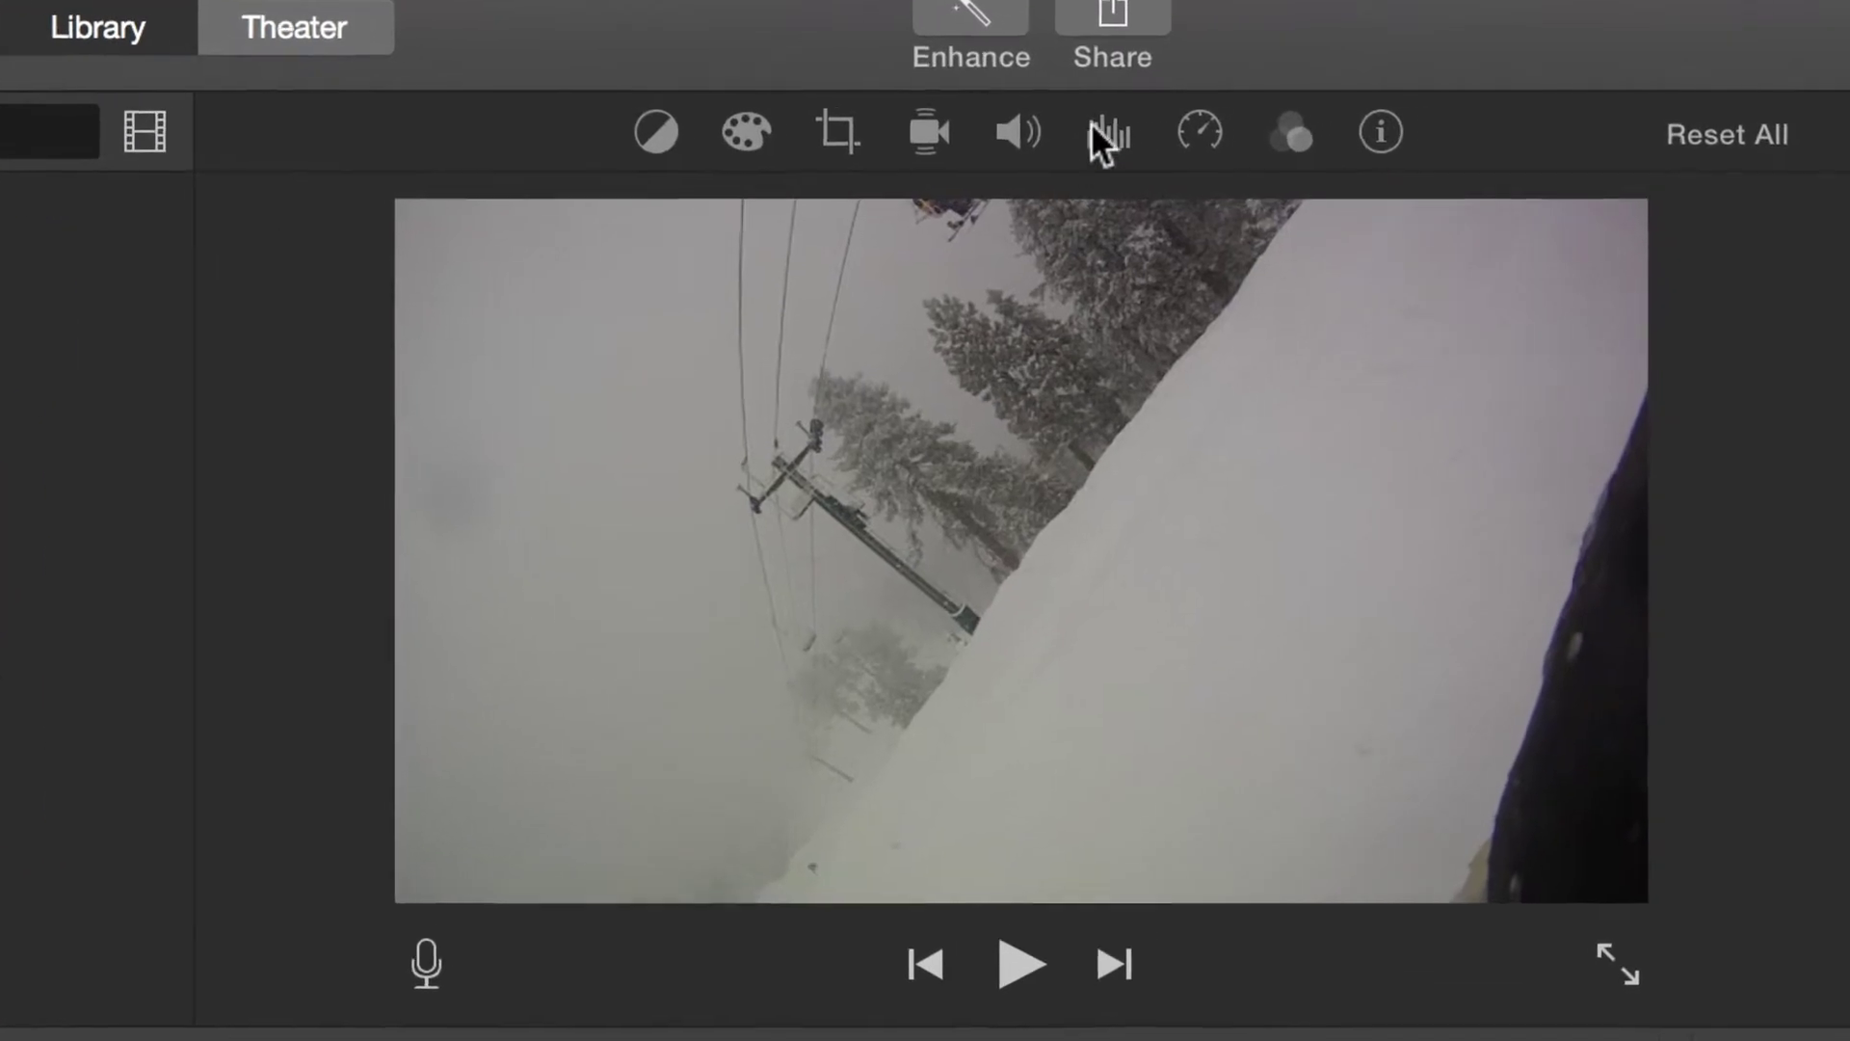
Step: Set the clip to Slow at 25% speed, stretching the project to 4m 15s, and preview it
{"action": "left_click", "coordinate": [1187, 135]}
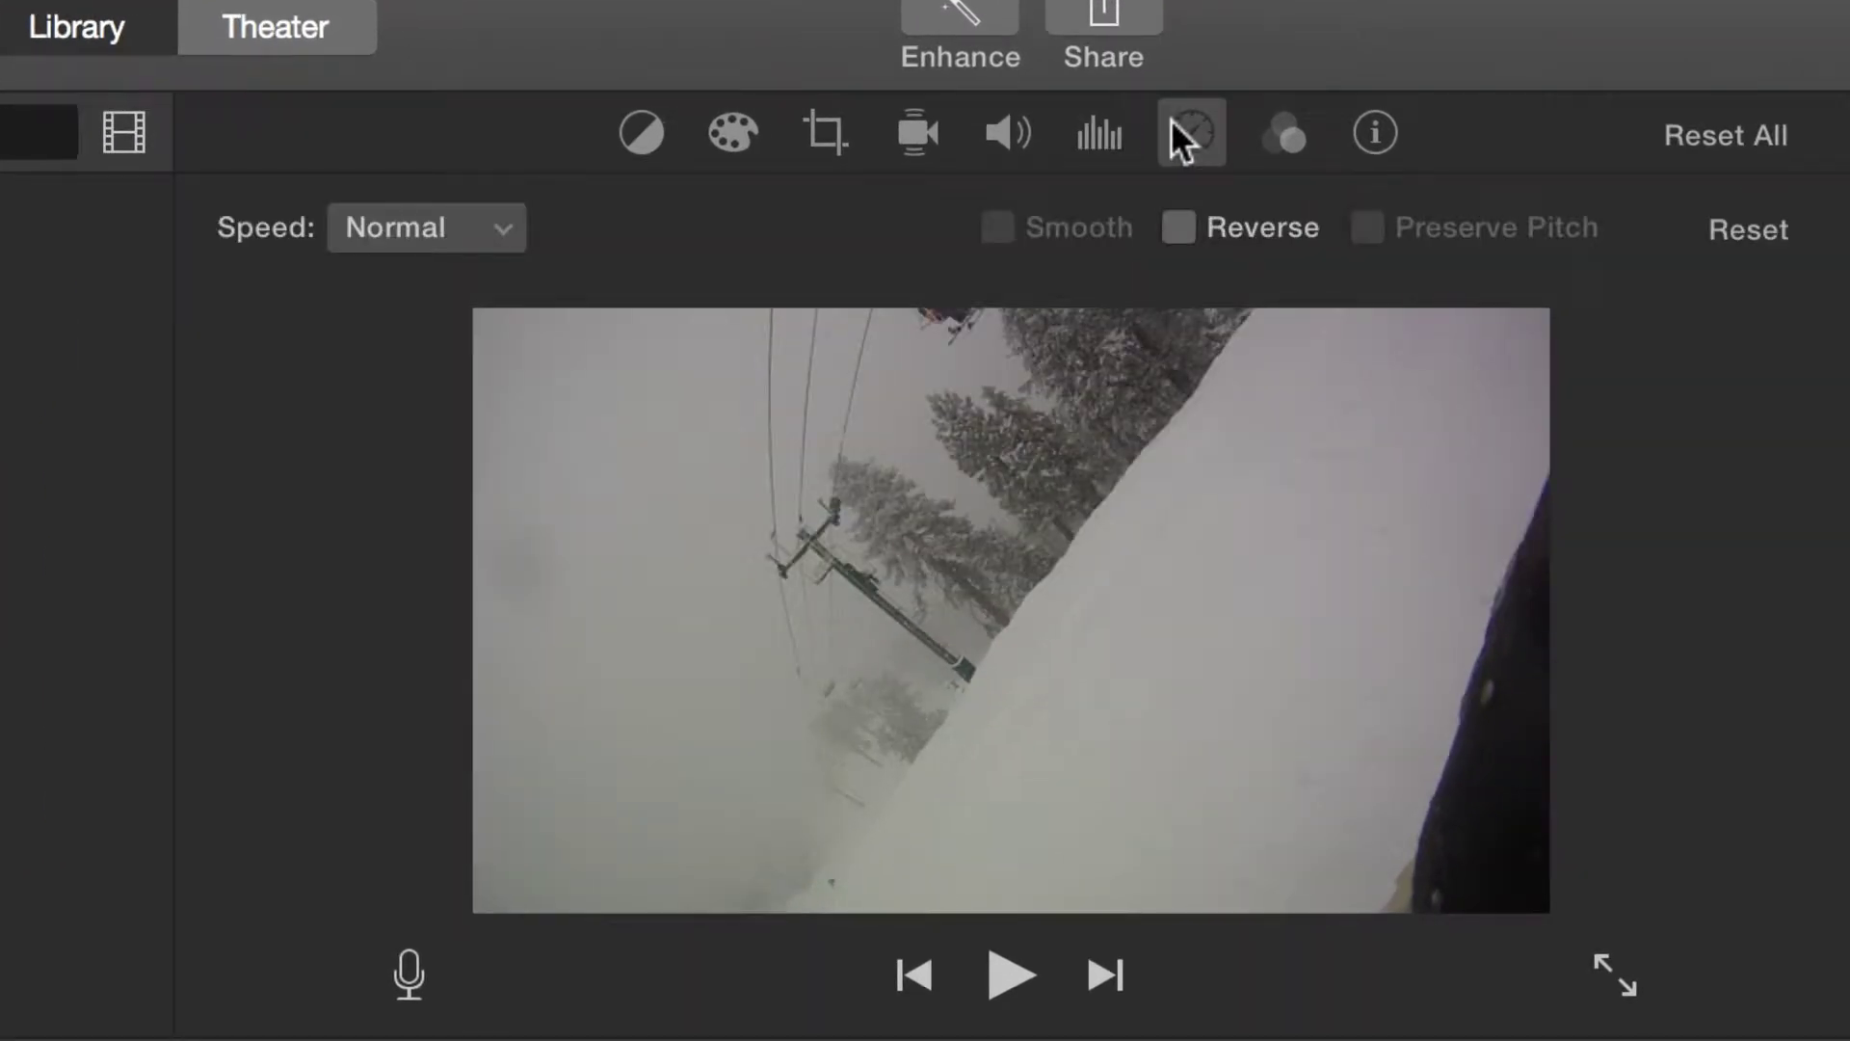
{"action": "left_click", "coordinate": [490, 227]}
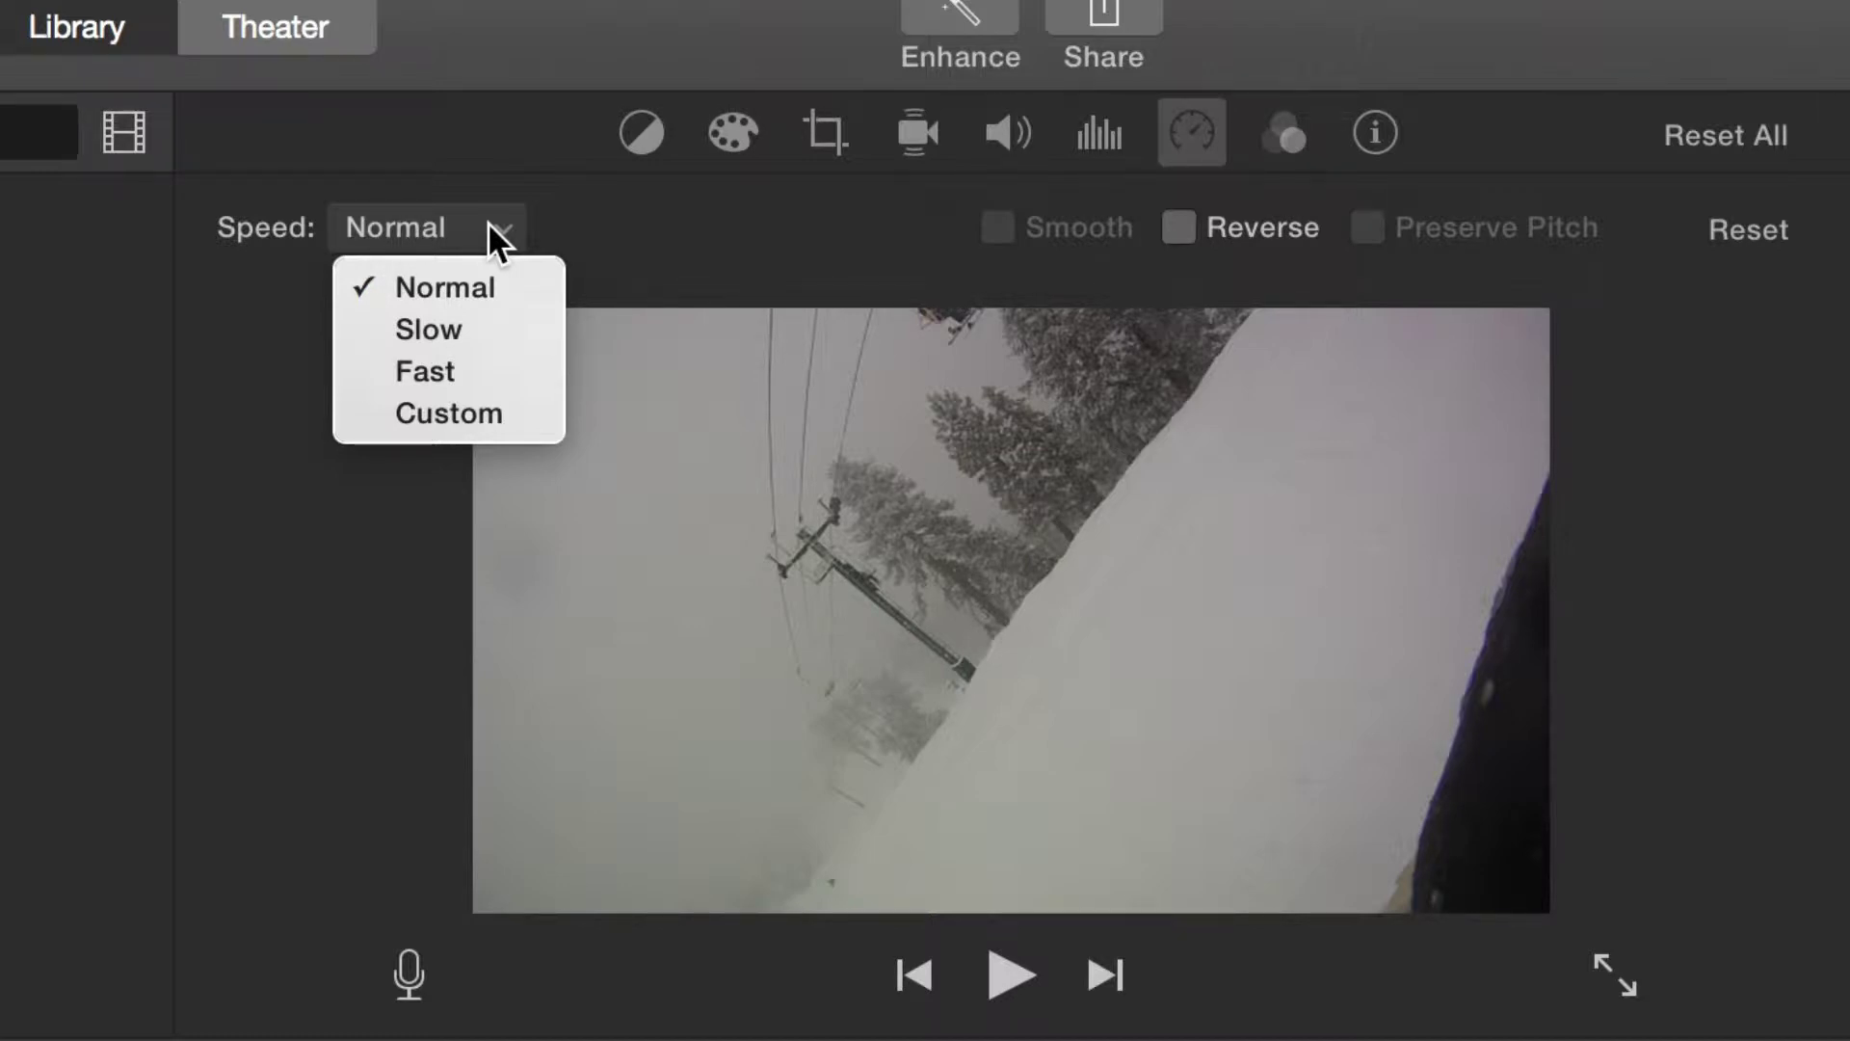
{"action": "left_click", "coordinate": [480, 332]}
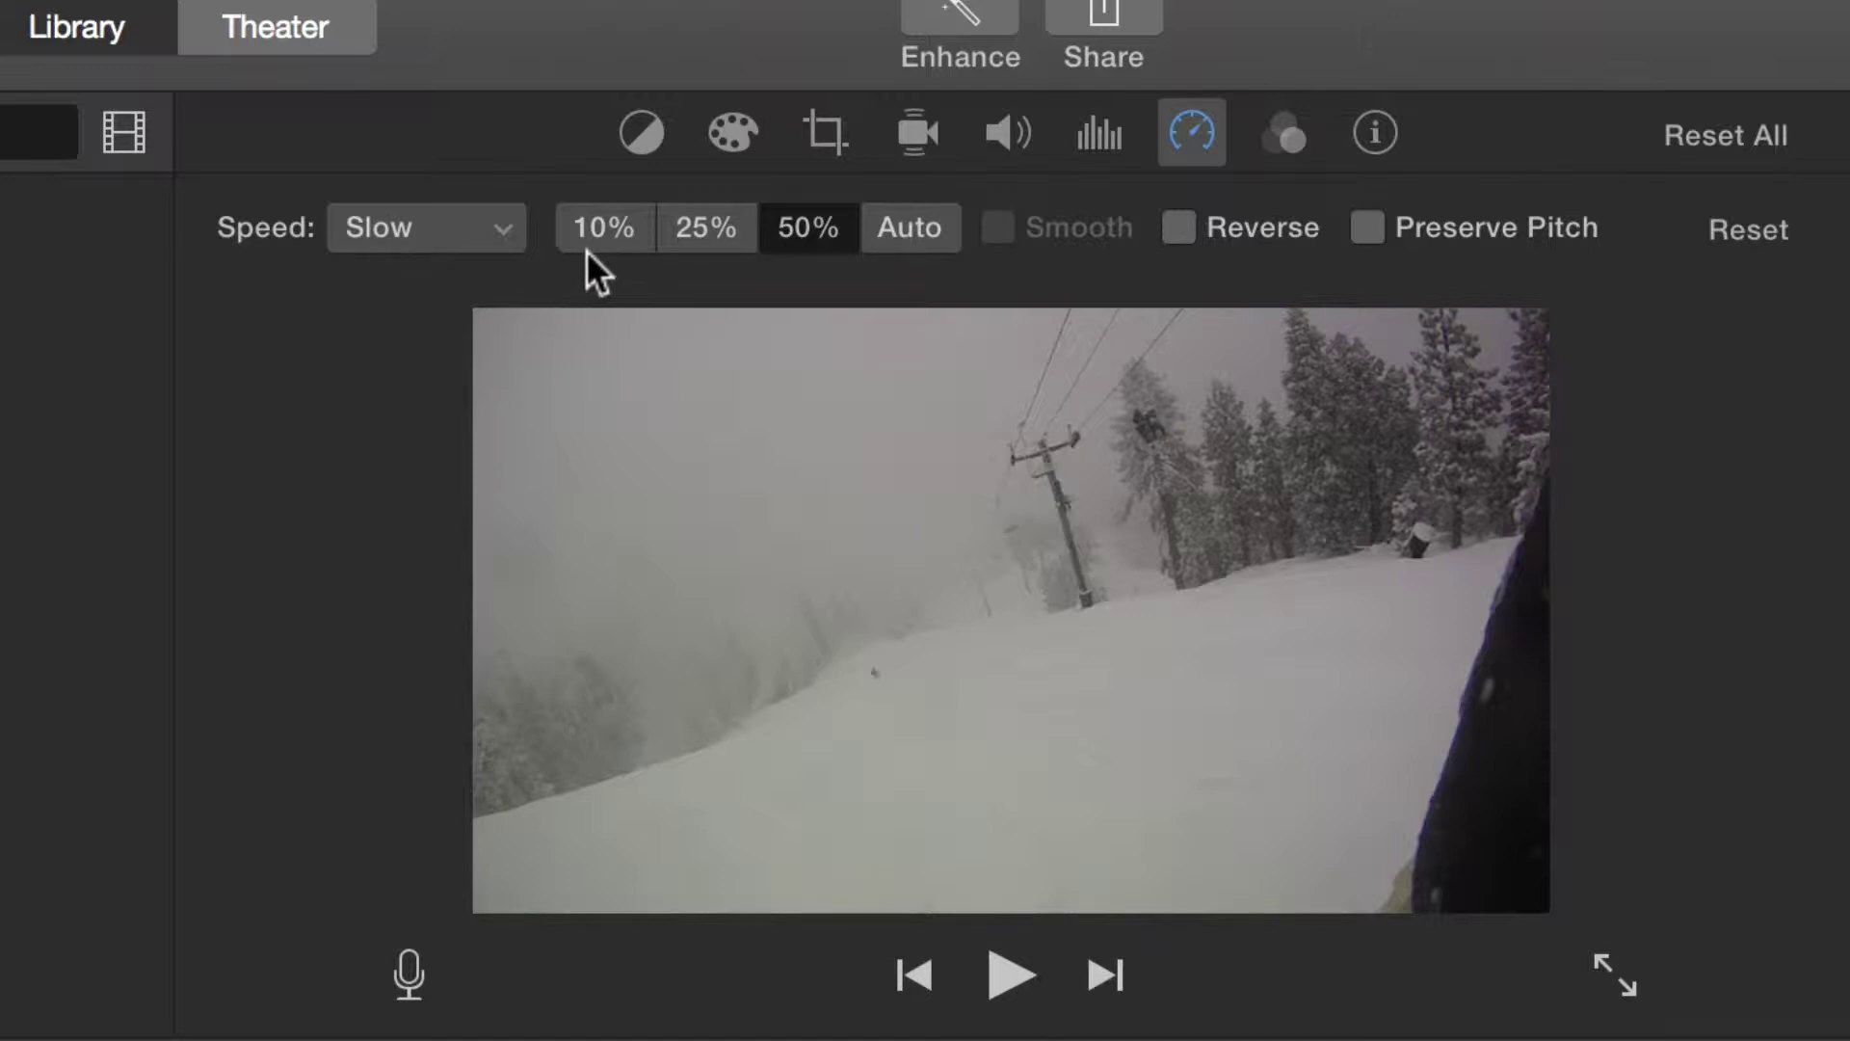
{"action": "left_click", "coordinate": [682, 231]}
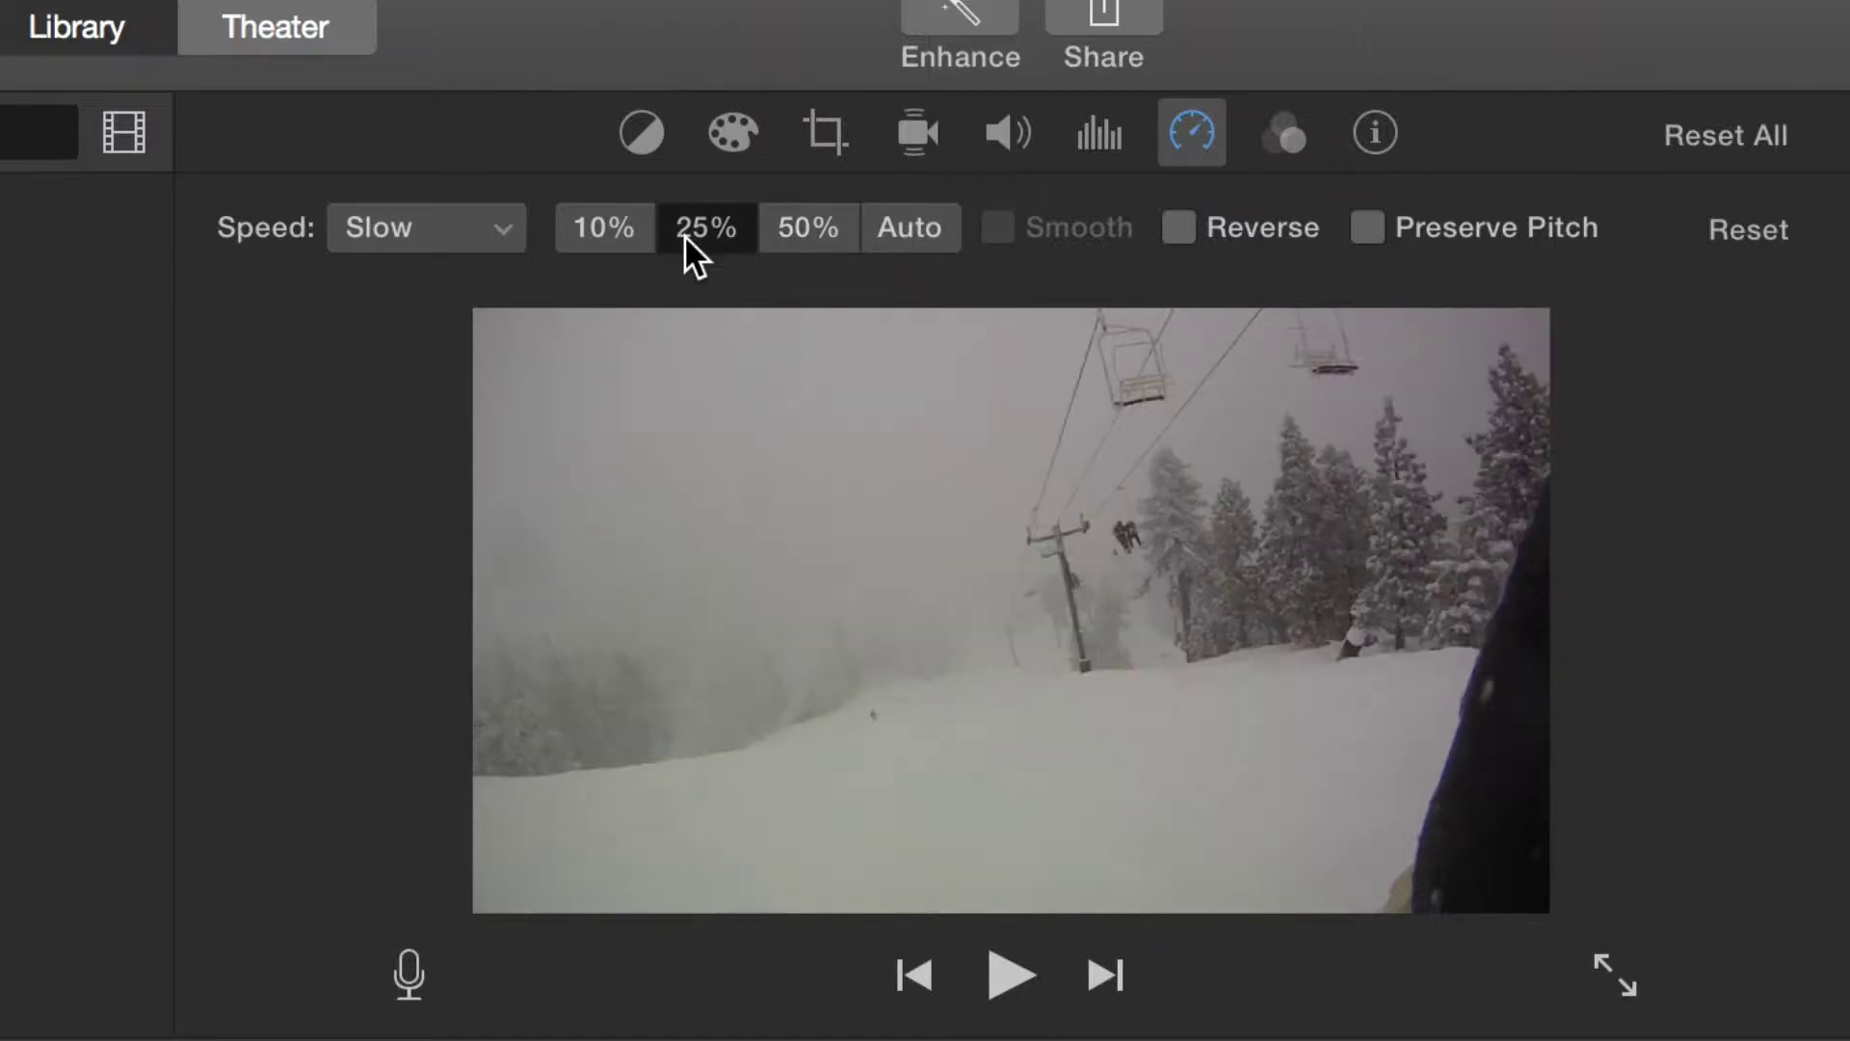
{"action": "left_click", "coordinate": [609, 224]}
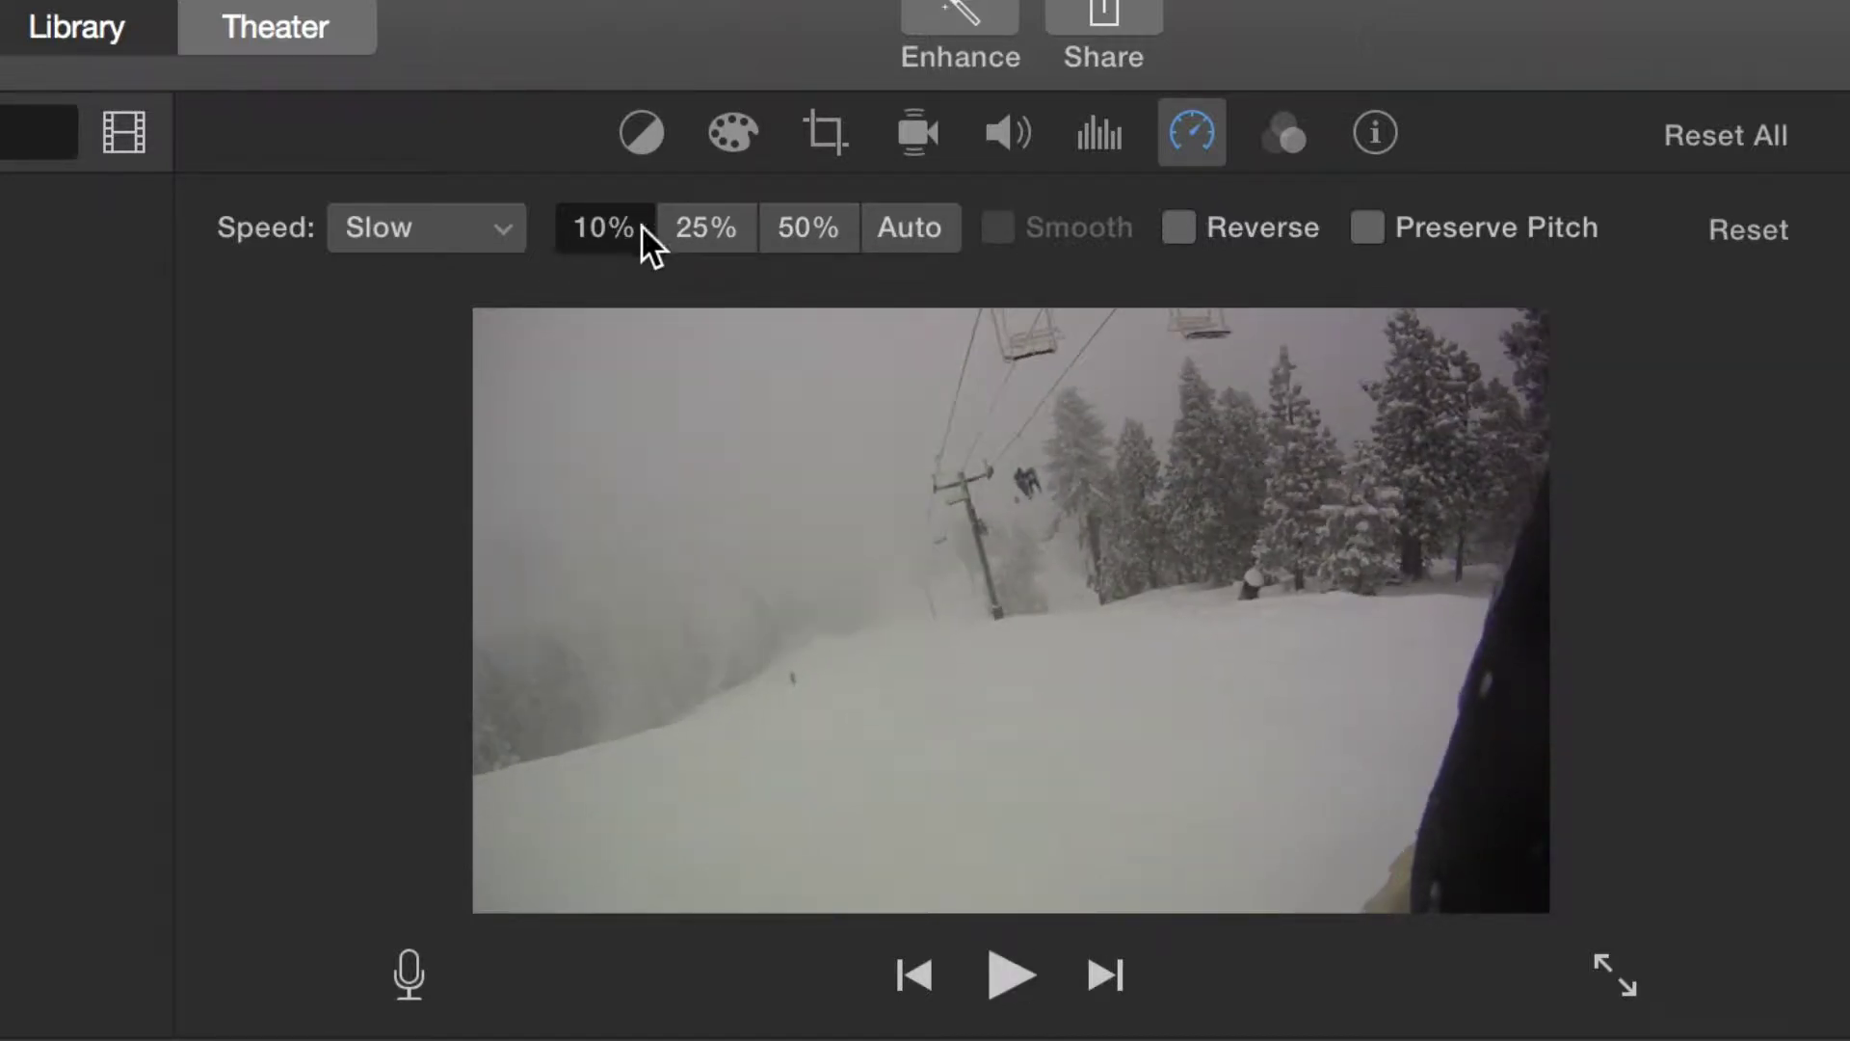
{"action": "left_click", "coordinate": [696, 228]}
{"action": "key", "text": "space"}
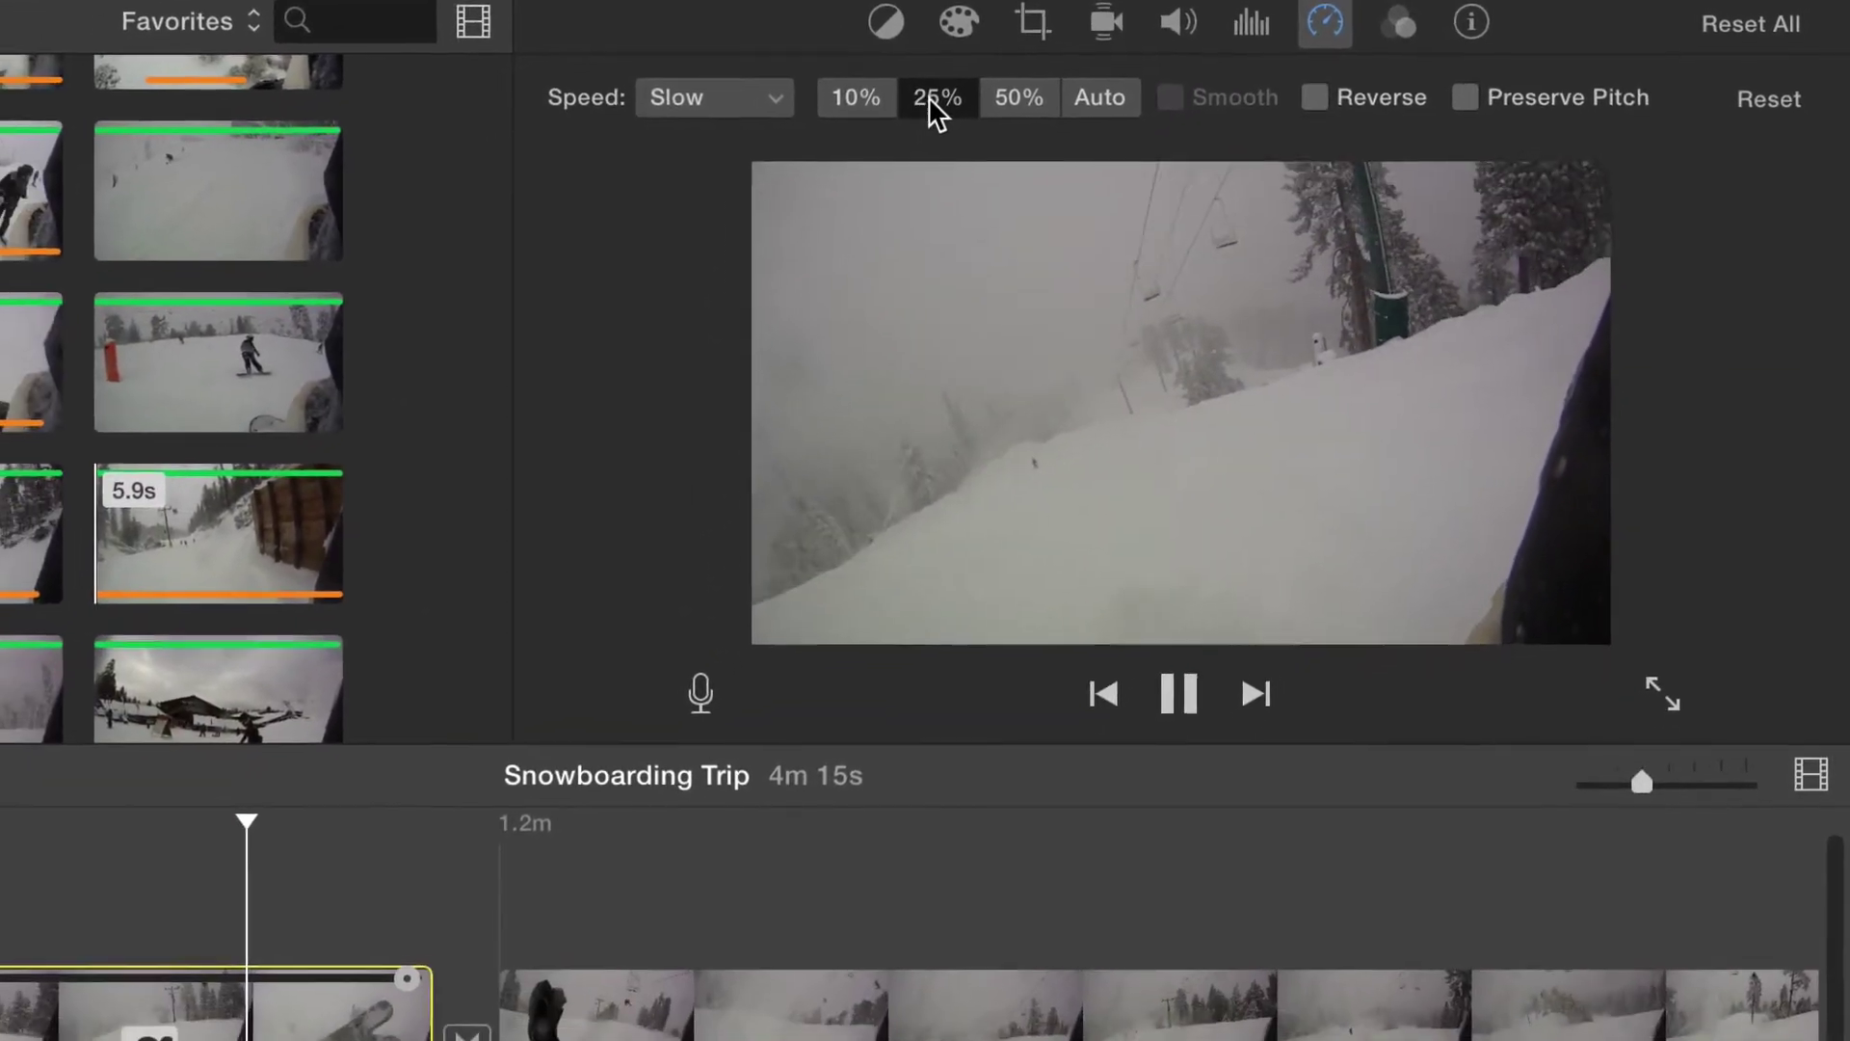
{"action": "key", "text": "space"}
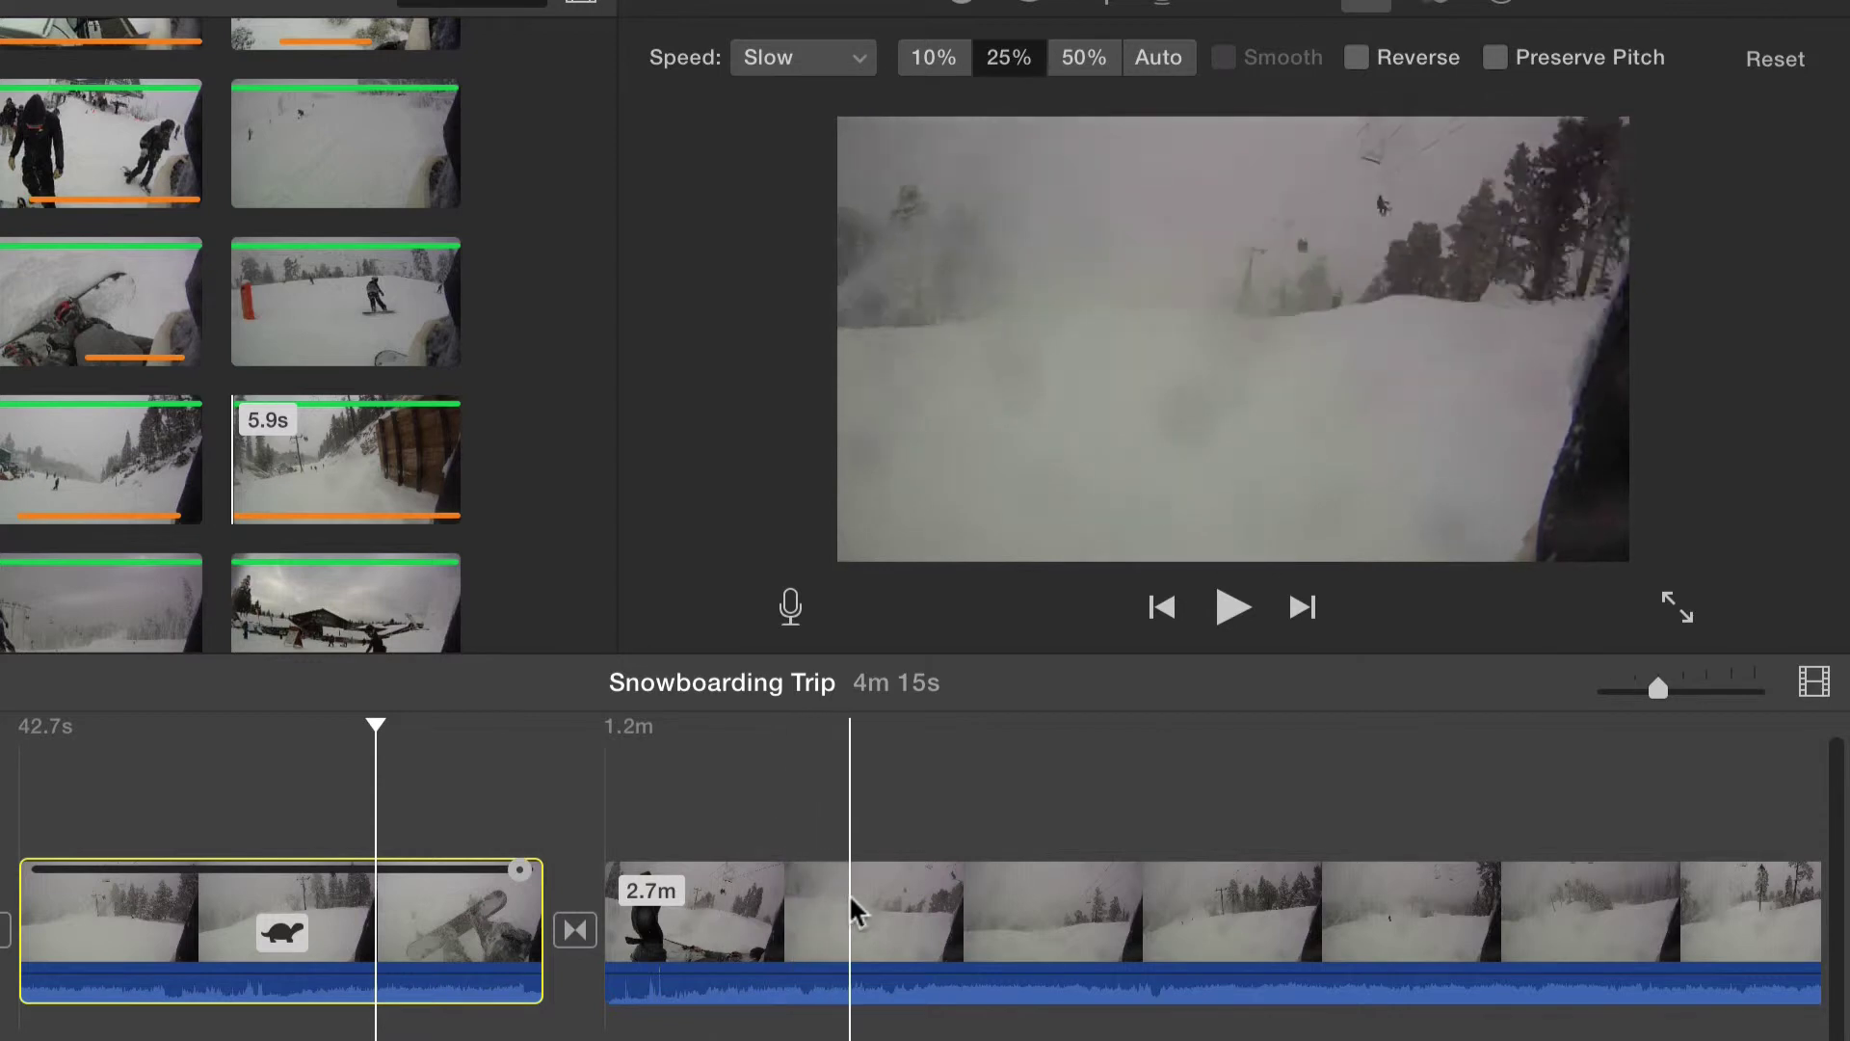
Step: Speed the following long chairlift clip to 20x Fast, shrinking it to 7.7s, and preview it
{"action": "left_click", "coordinate": [981, 900]}
{"action": "left_click", "coordinate": [834, 60]}
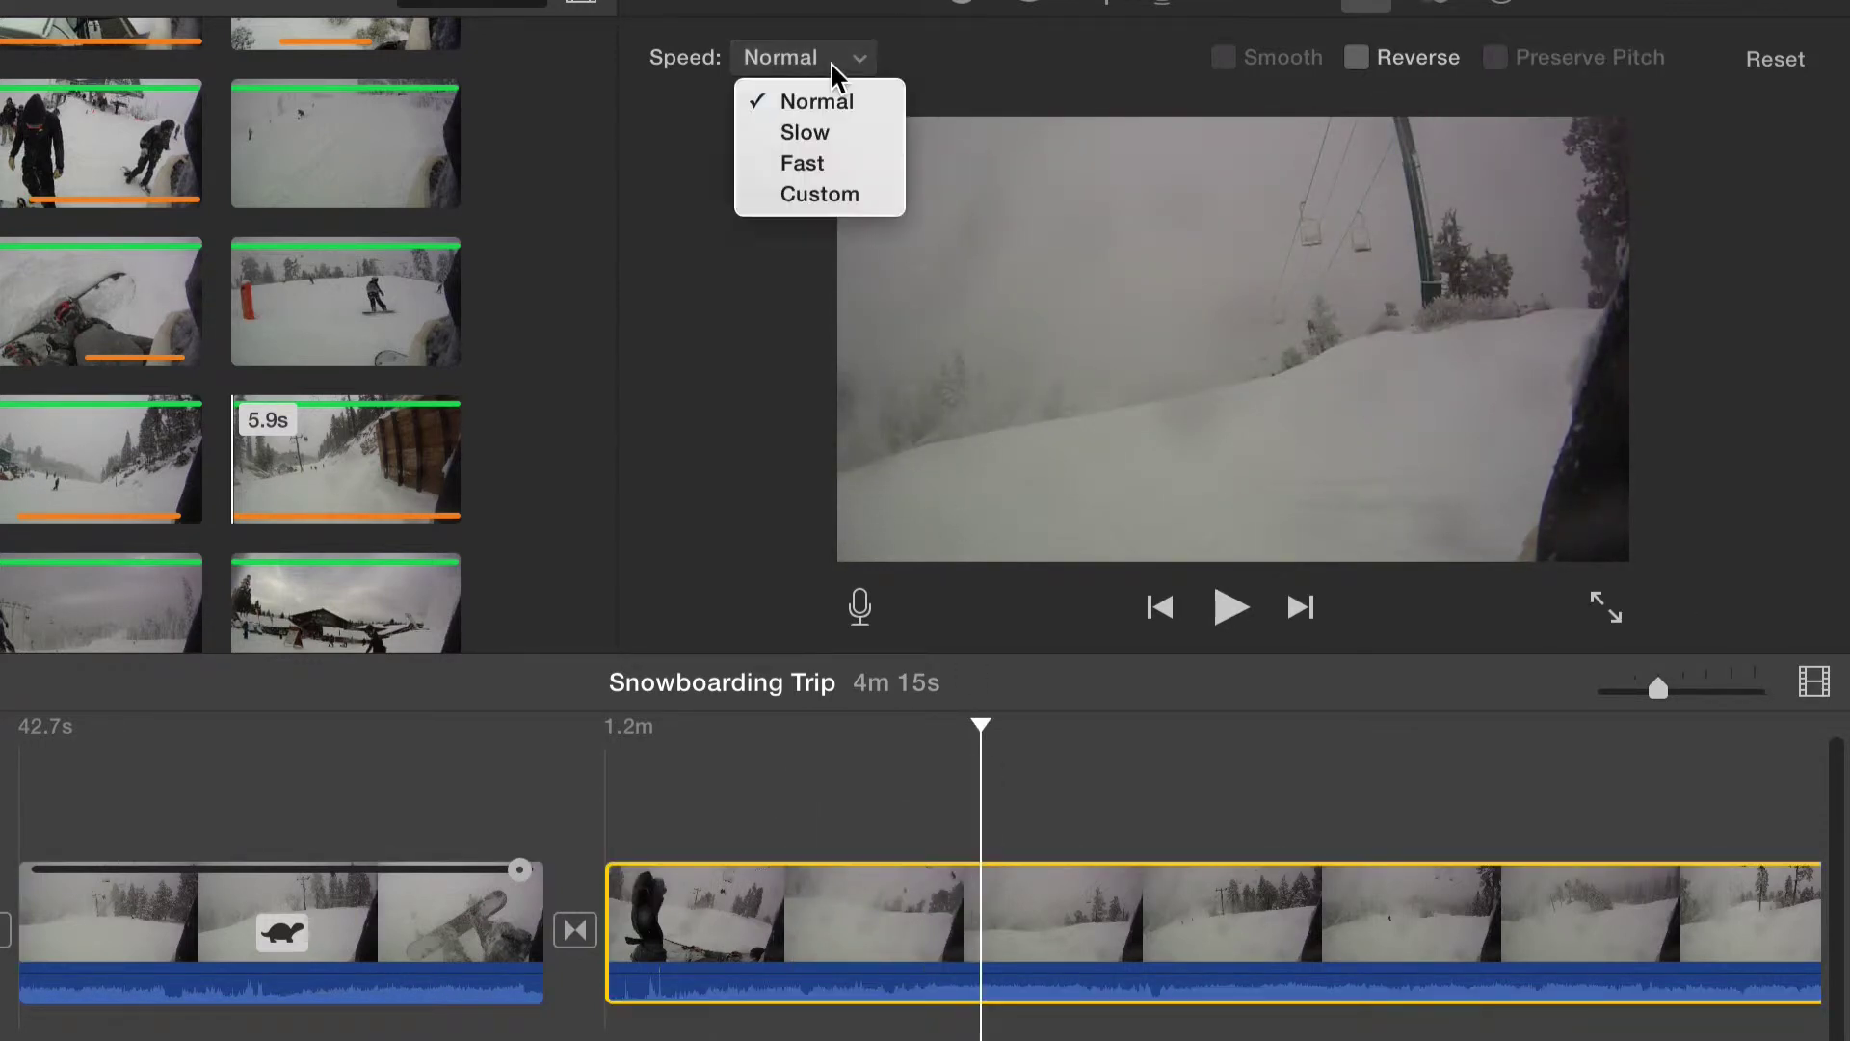
{"action": "left_click", "coordinate": [826, 165]}
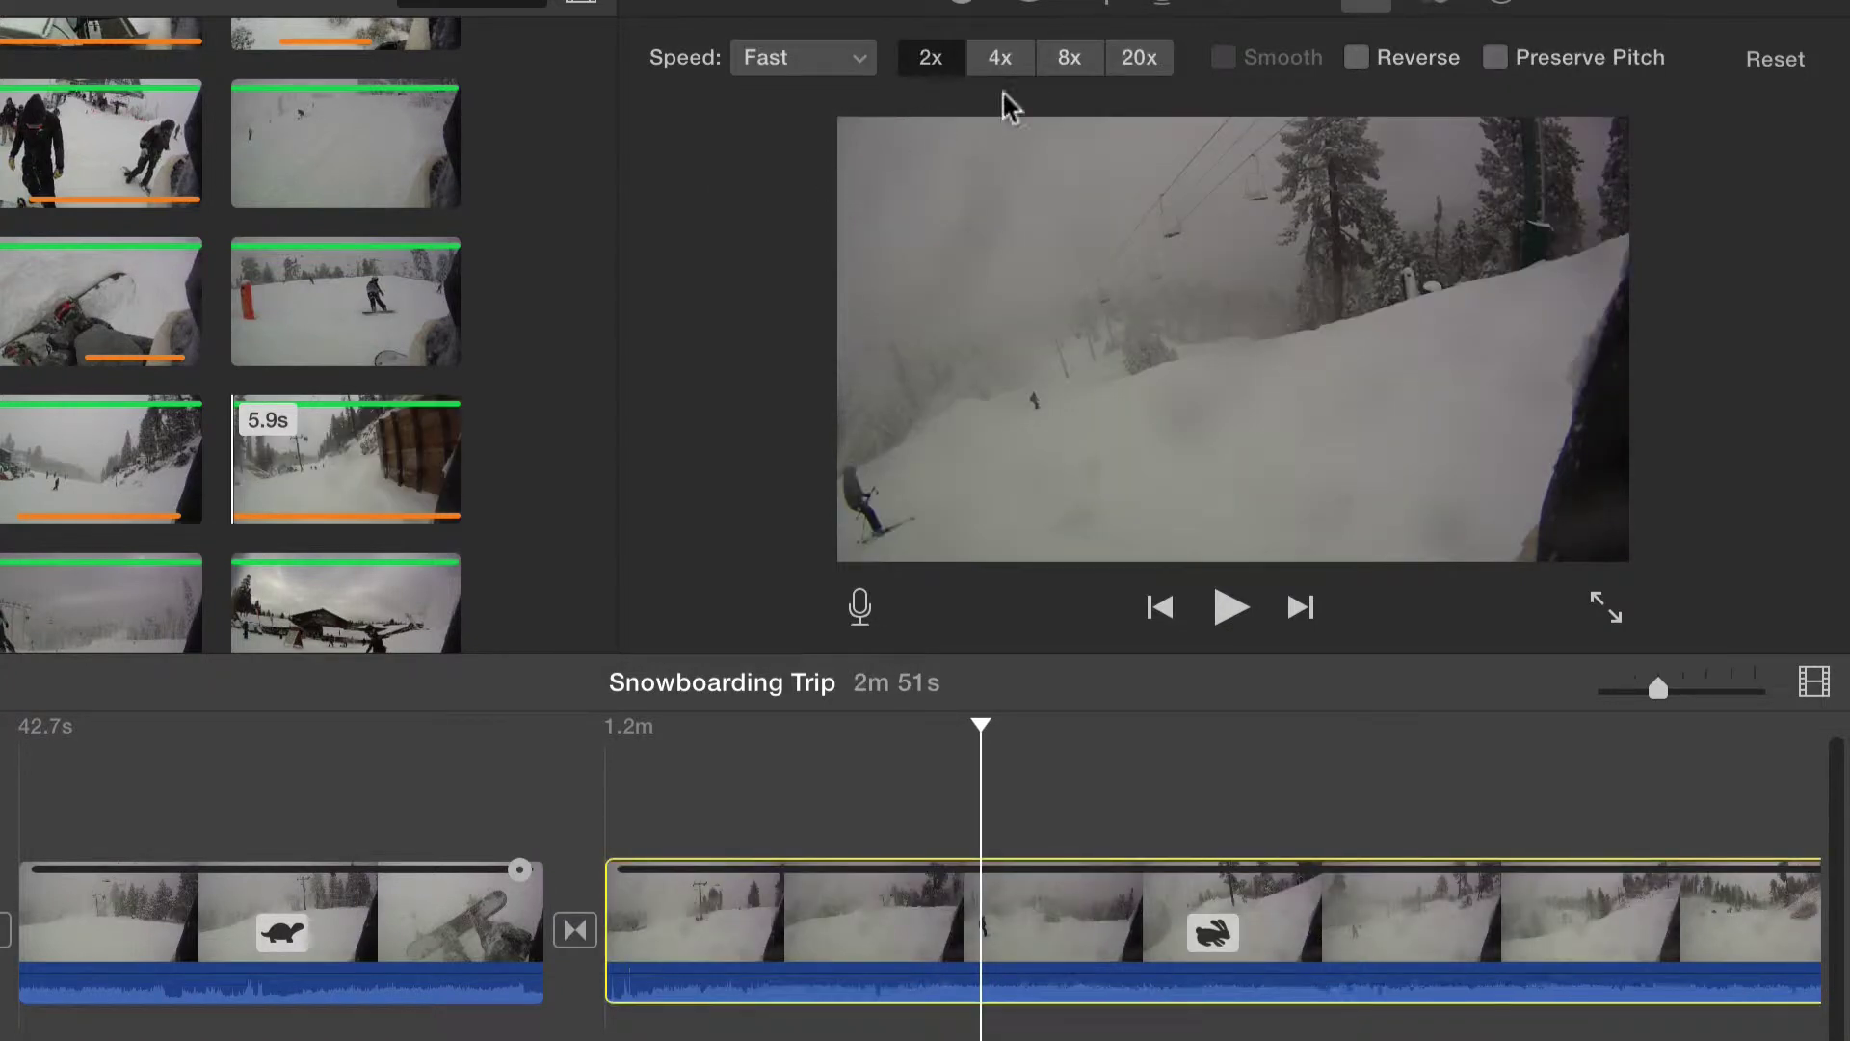
{"action": "left_click", "coordinate": [1142, 62]}
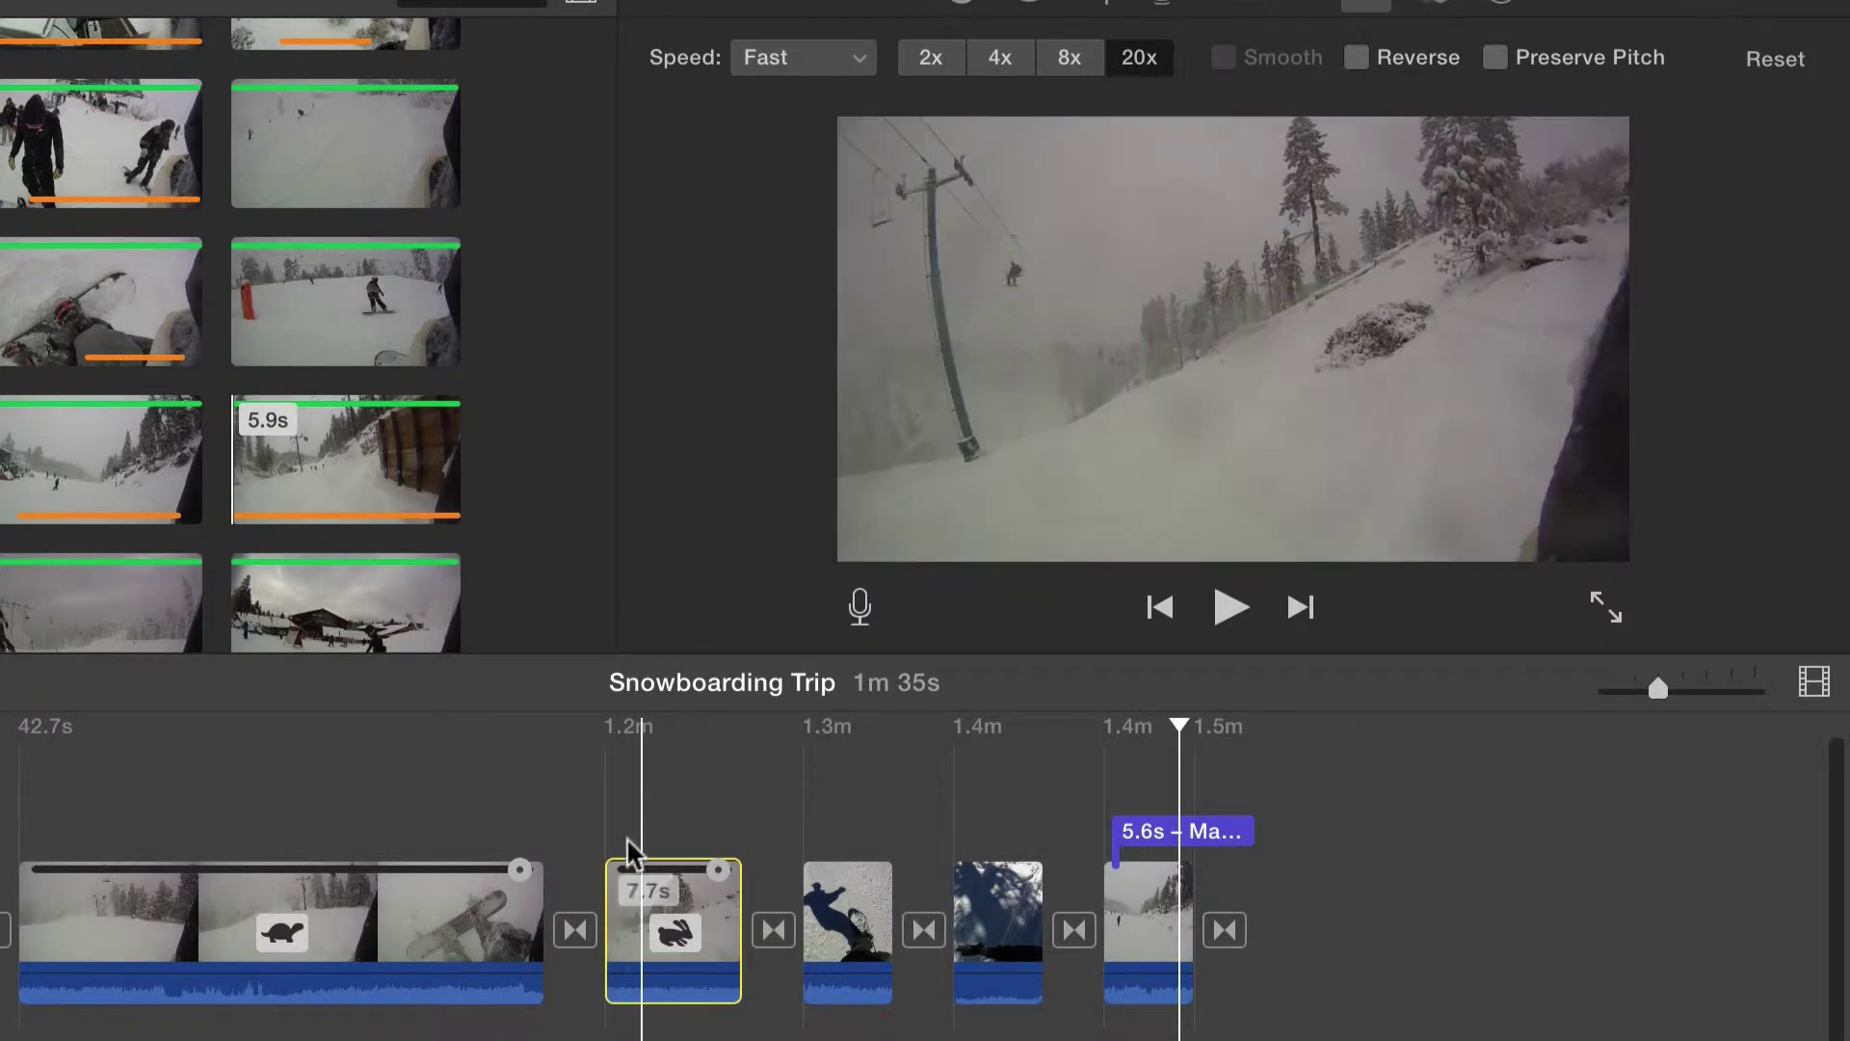
{"action": "key", "text": "space"}
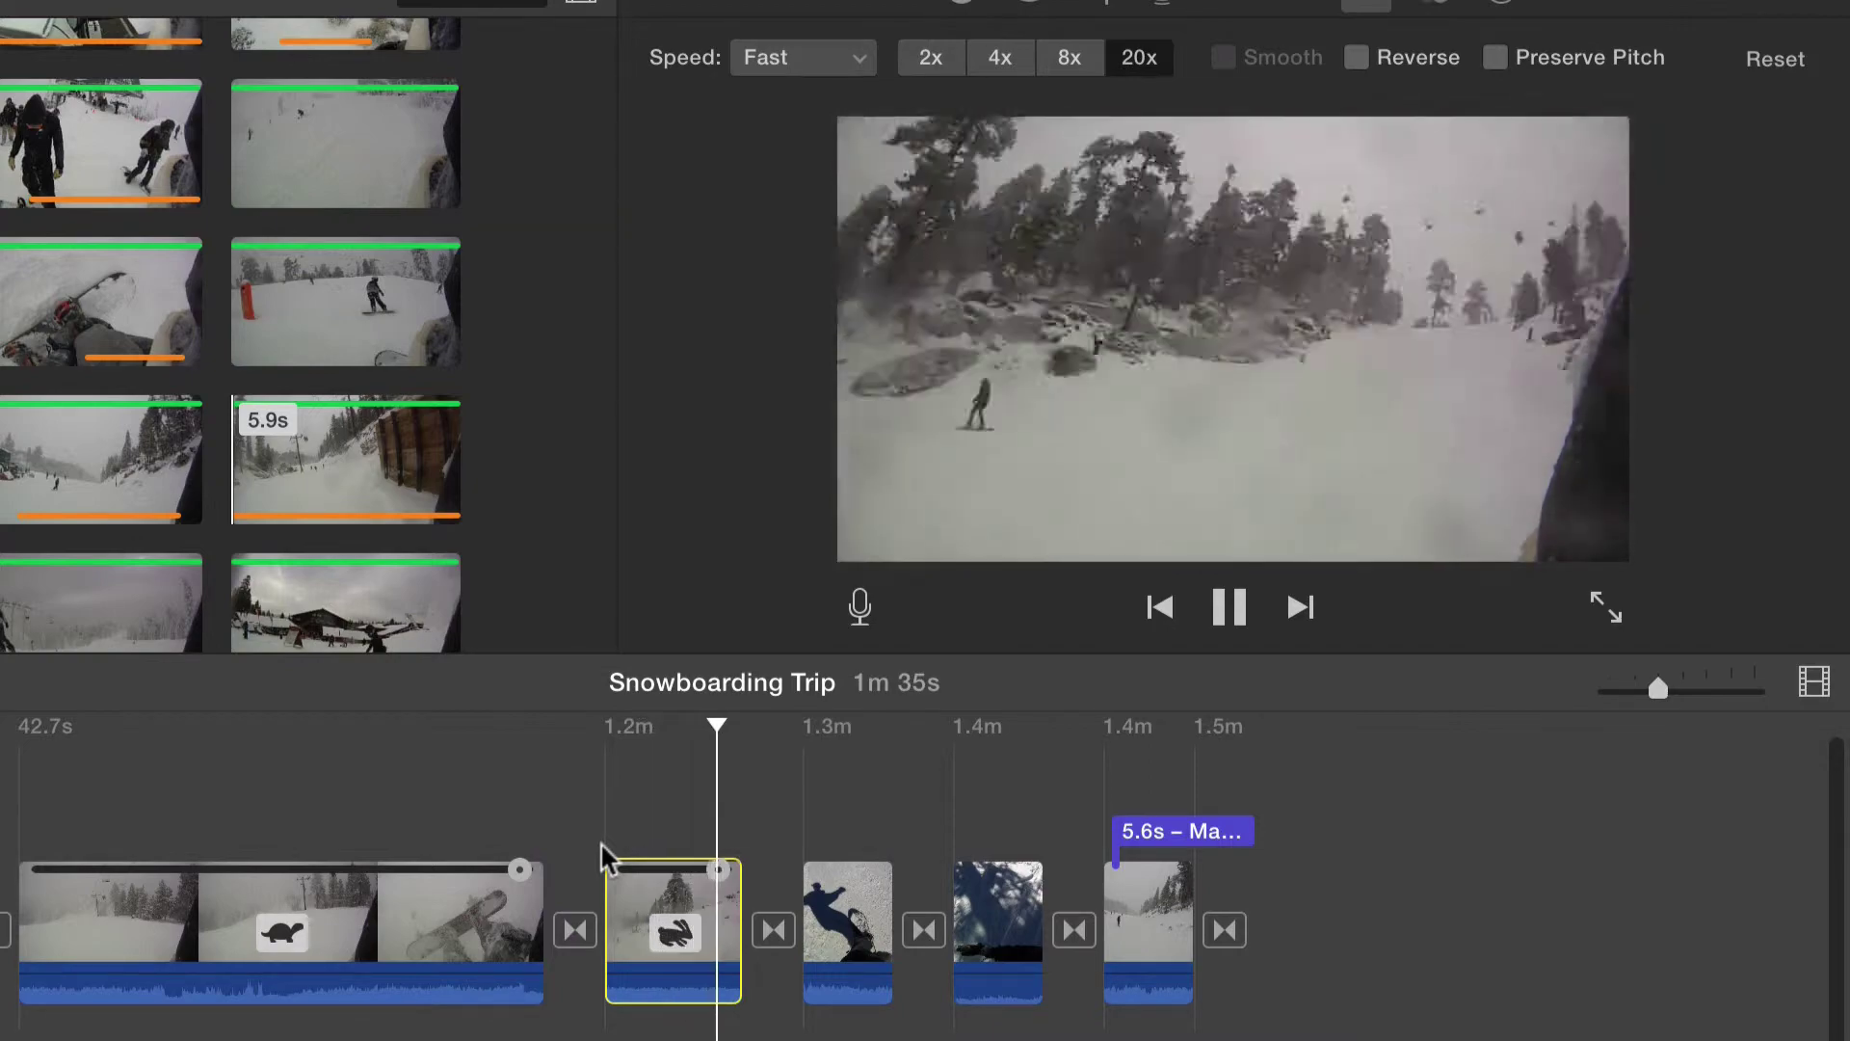
{"action": "key", "text": "space"}
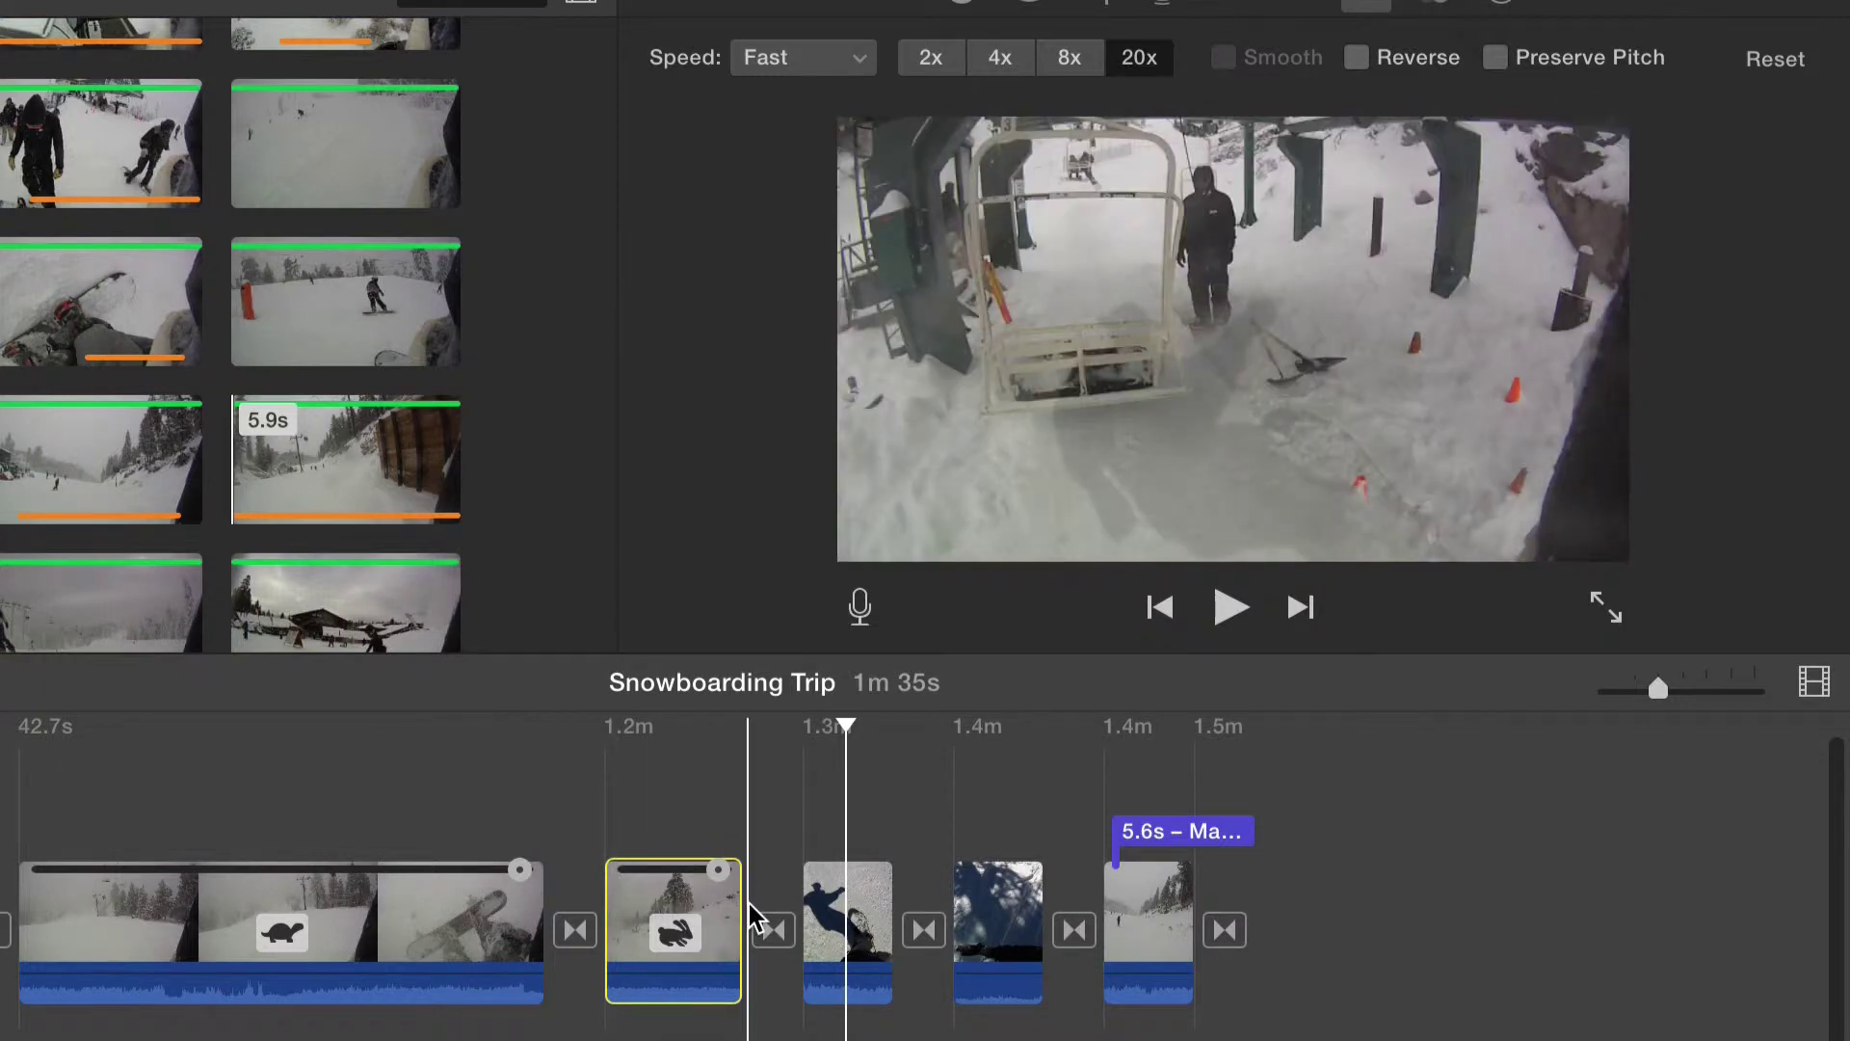
Step: Give the chairlift clip a Custom 4000% speed, trimming it to 3.5s, and check playback
{"action": "left_click", "coordinate": [782, 60]}
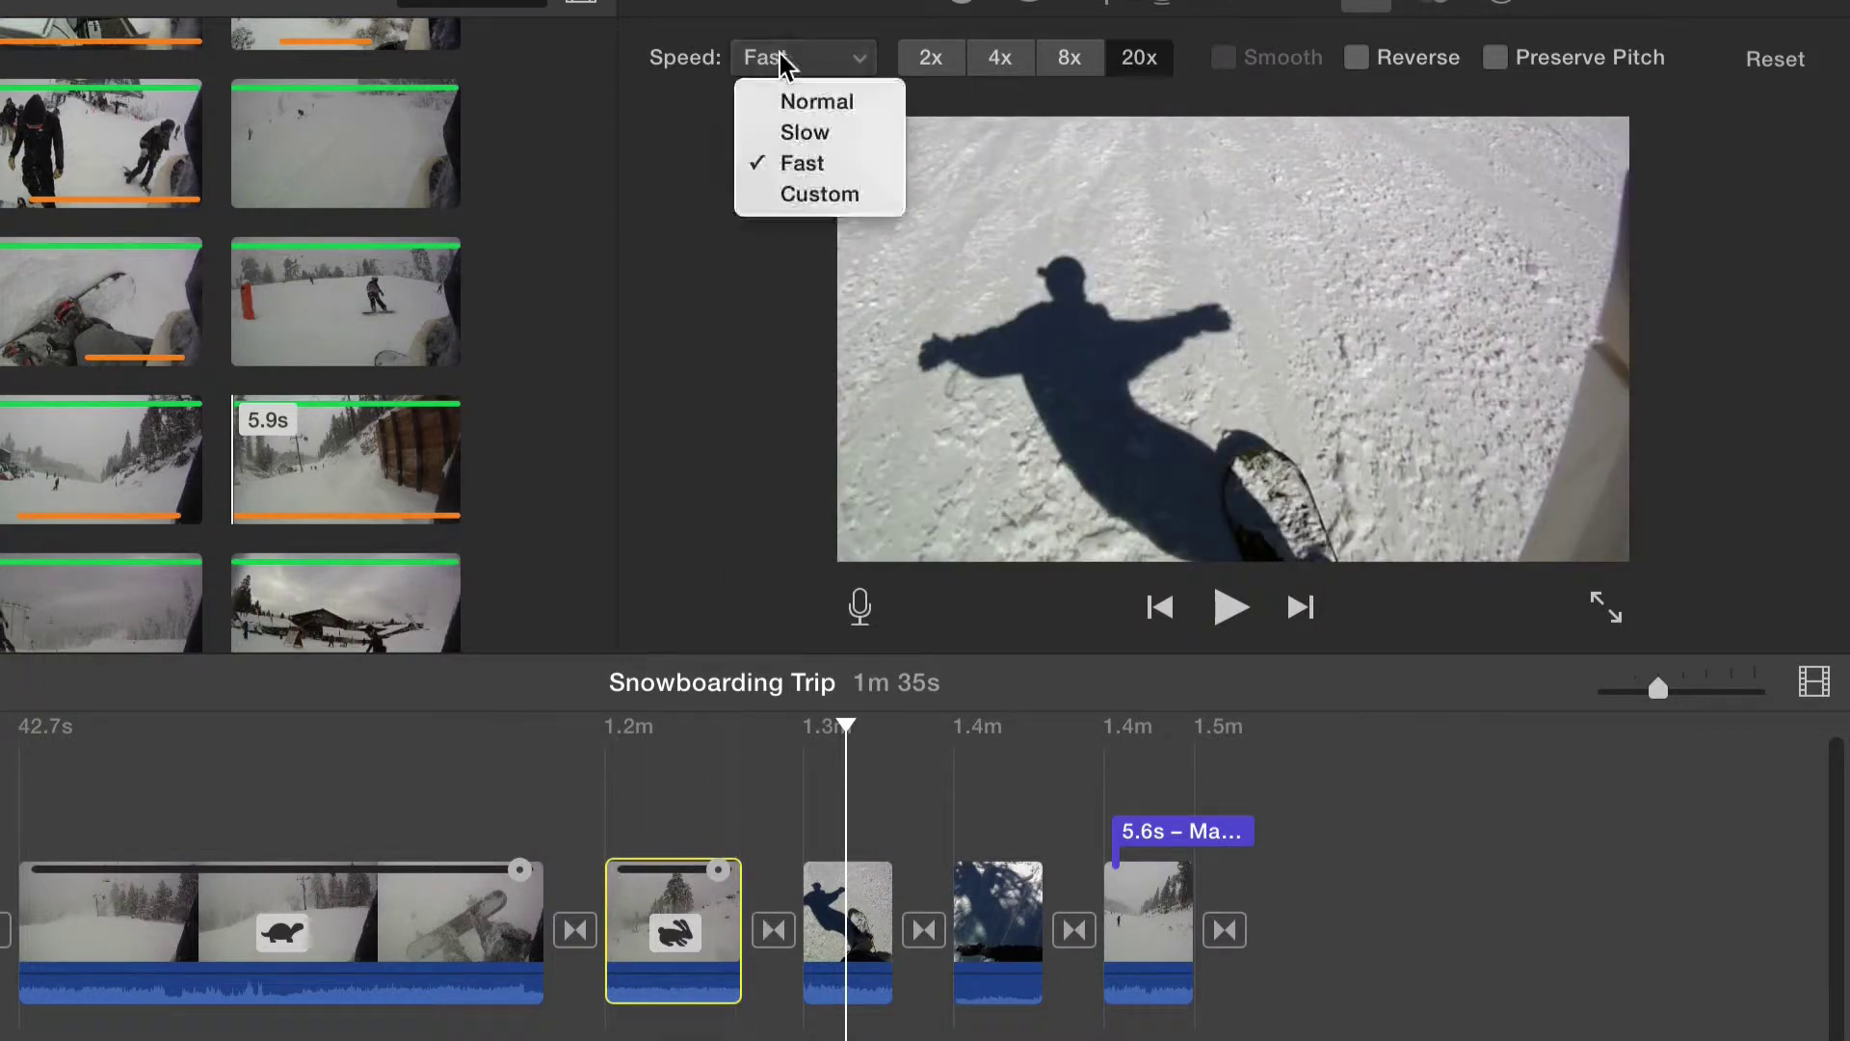
{"action": "left_click", "coordinate": [819, 195]}
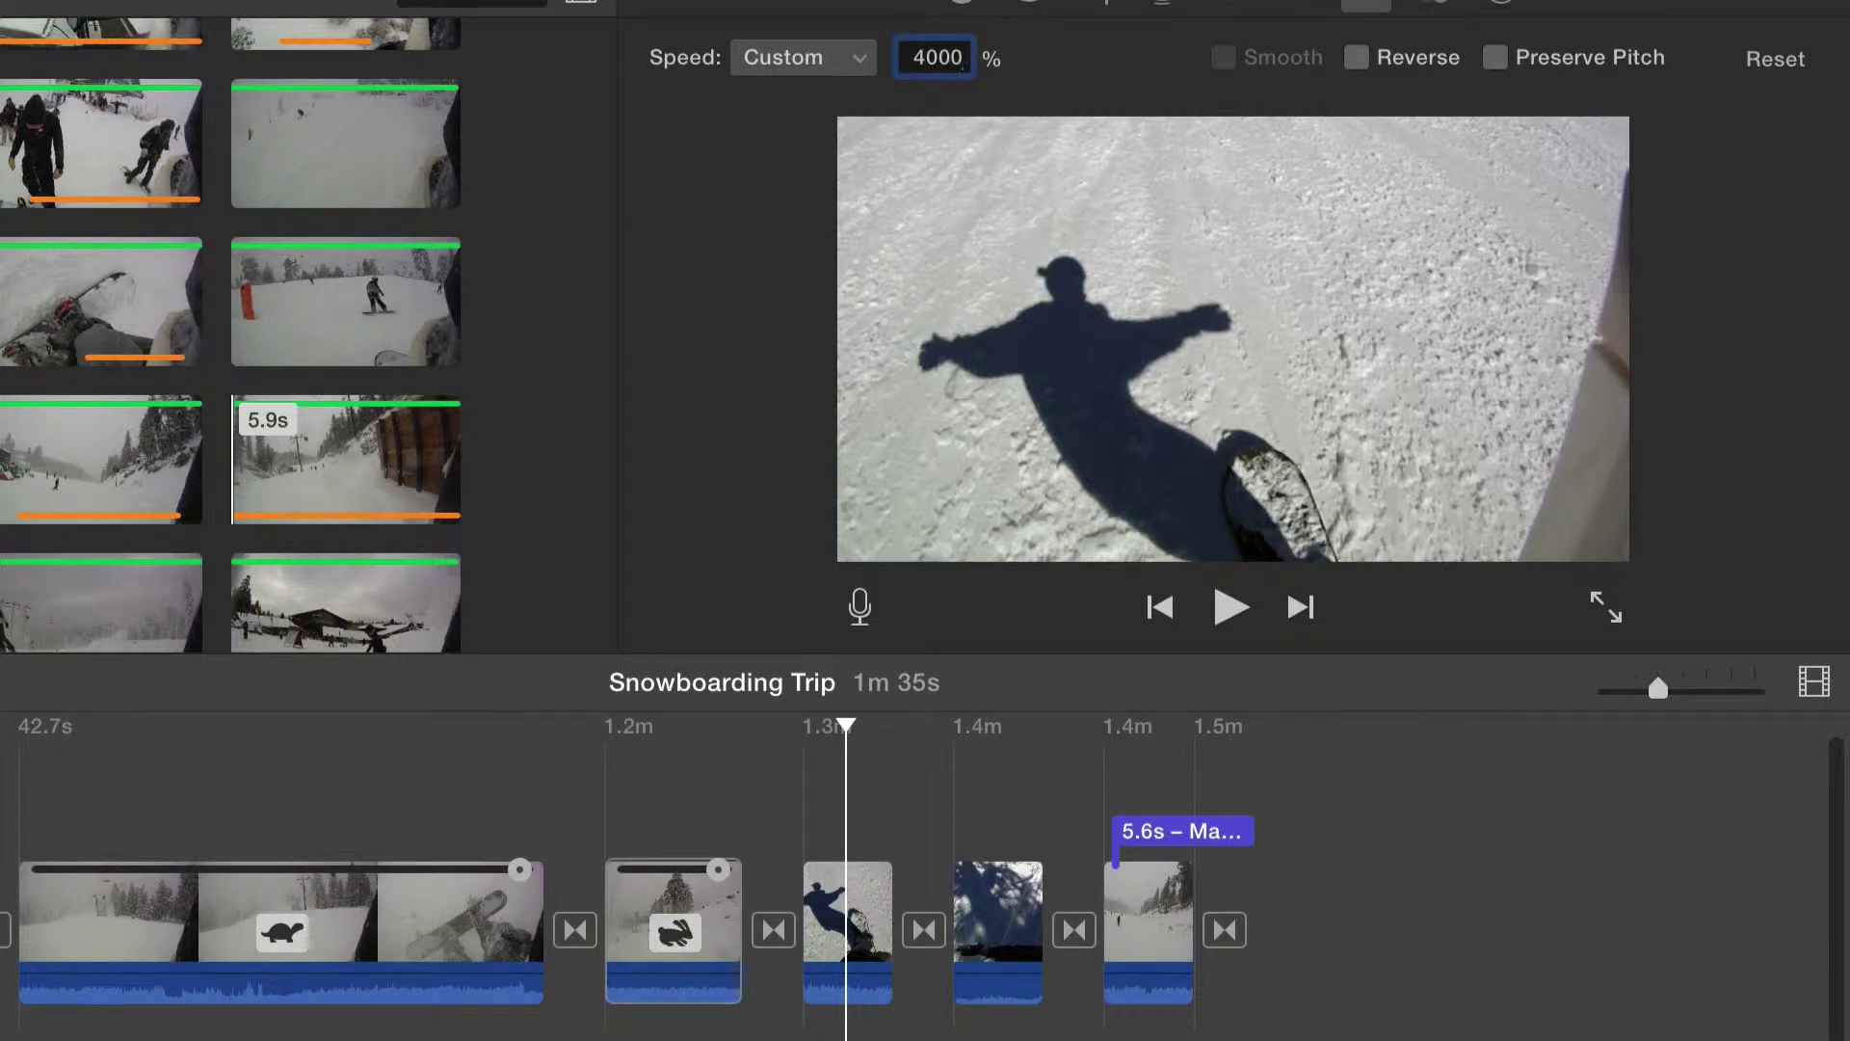
{"action": "key", "text": "Return"}
{"action": "left_click", "coordinate": [621, 915]}
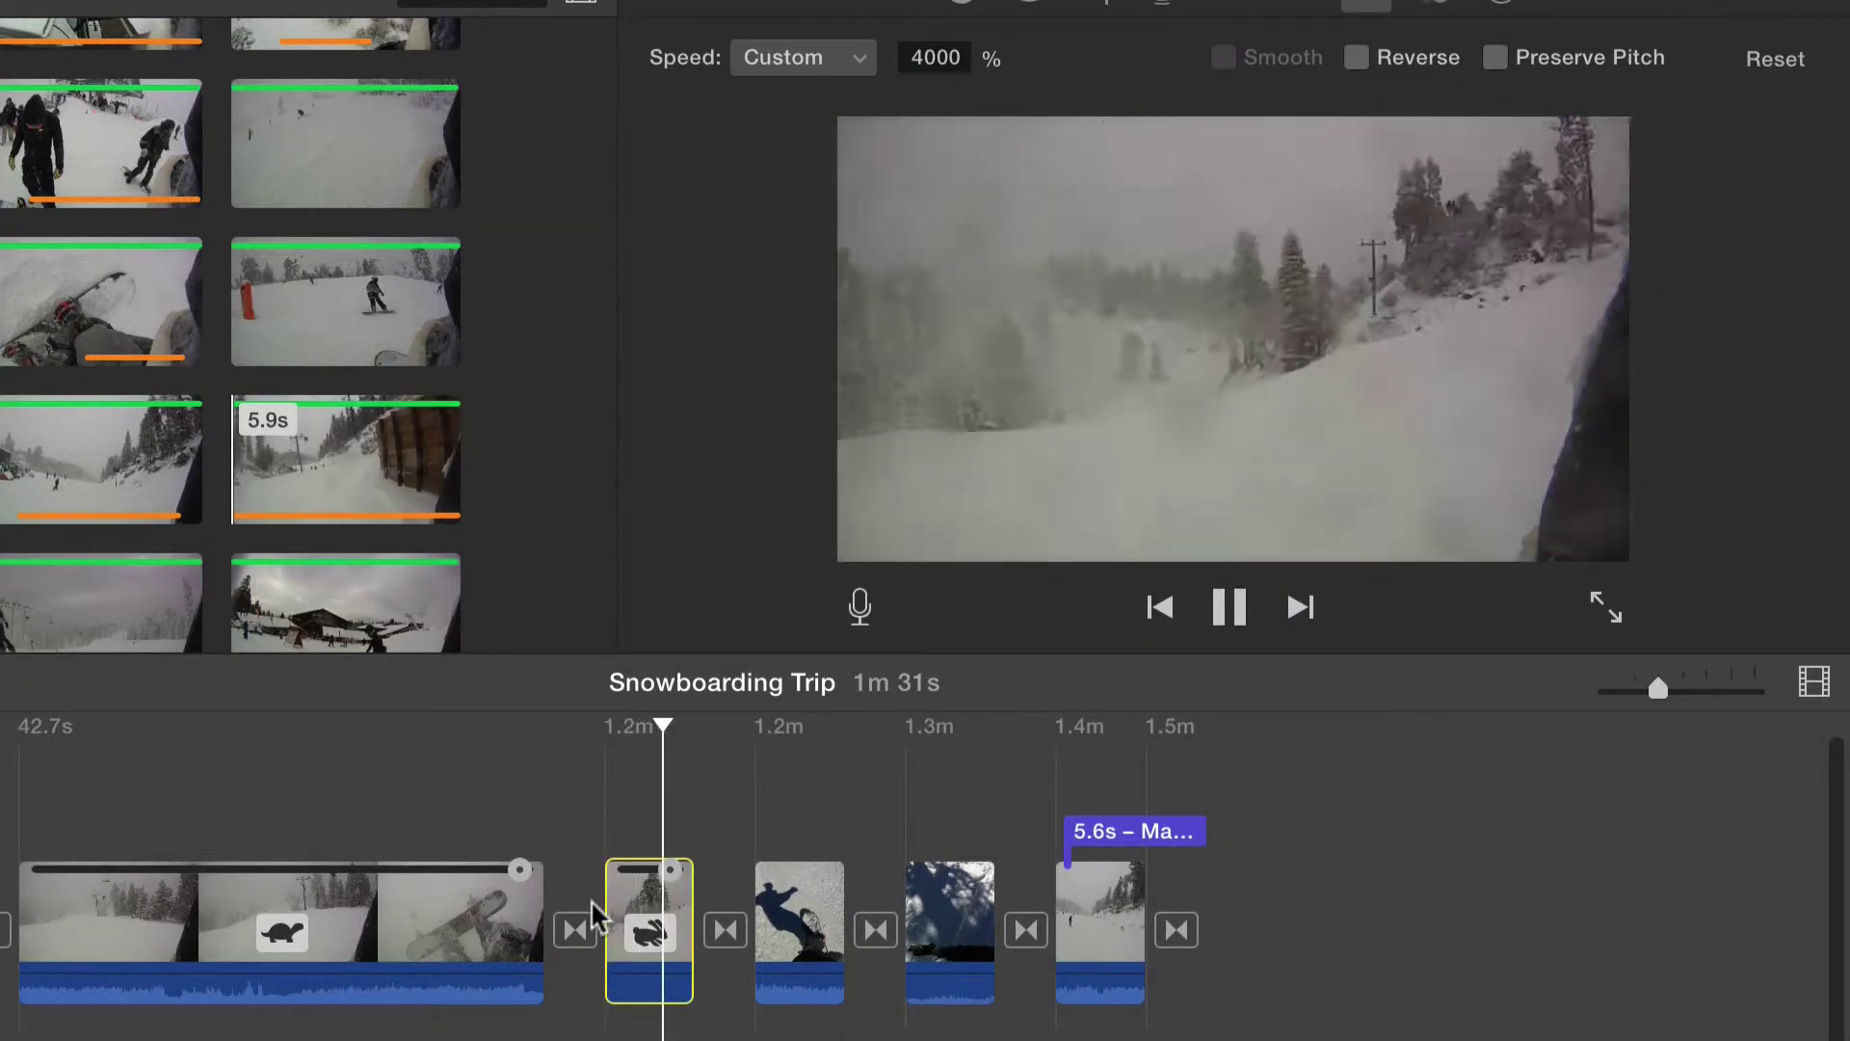
{"action": "key", "text": "space"}
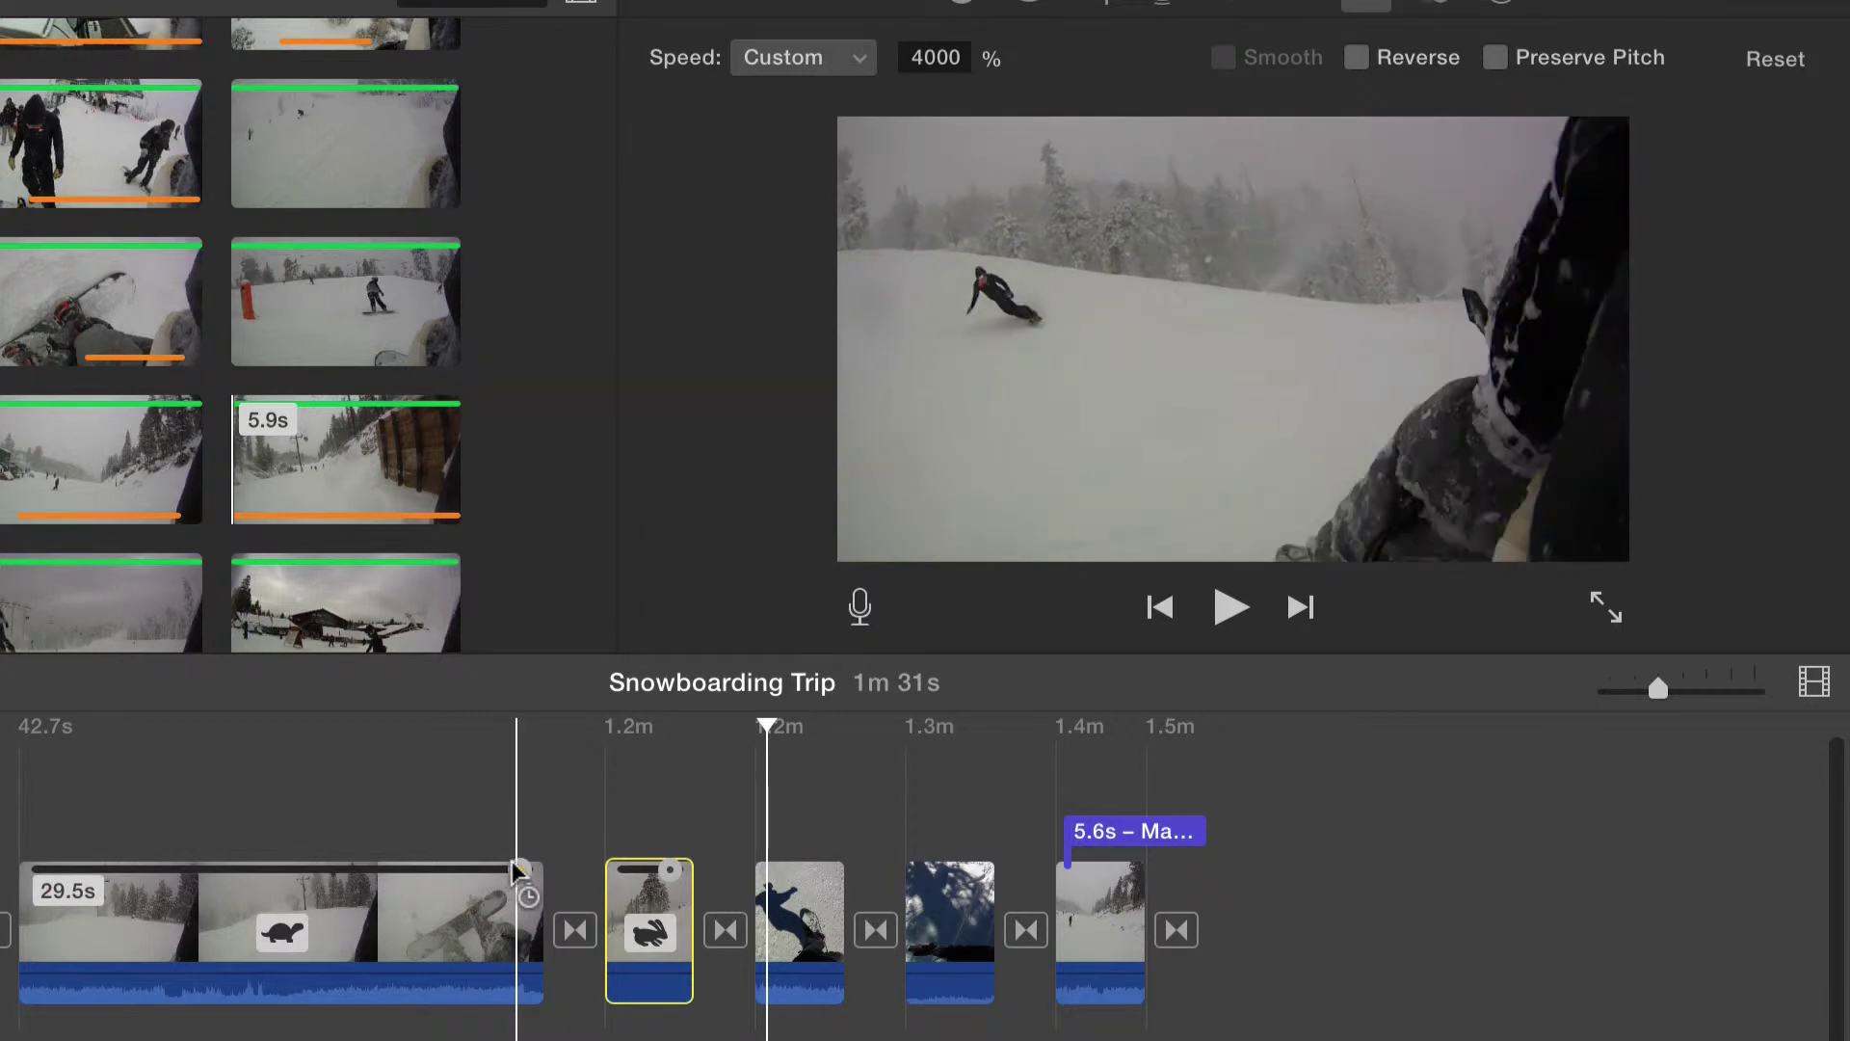
Step: Slow the first clip to a reversed custom 23% speed, lasting 32.5s, and preview it
{"action": "left_click_drag", "start_coordinate": [518, 870], "coordinate": [629, 885]}
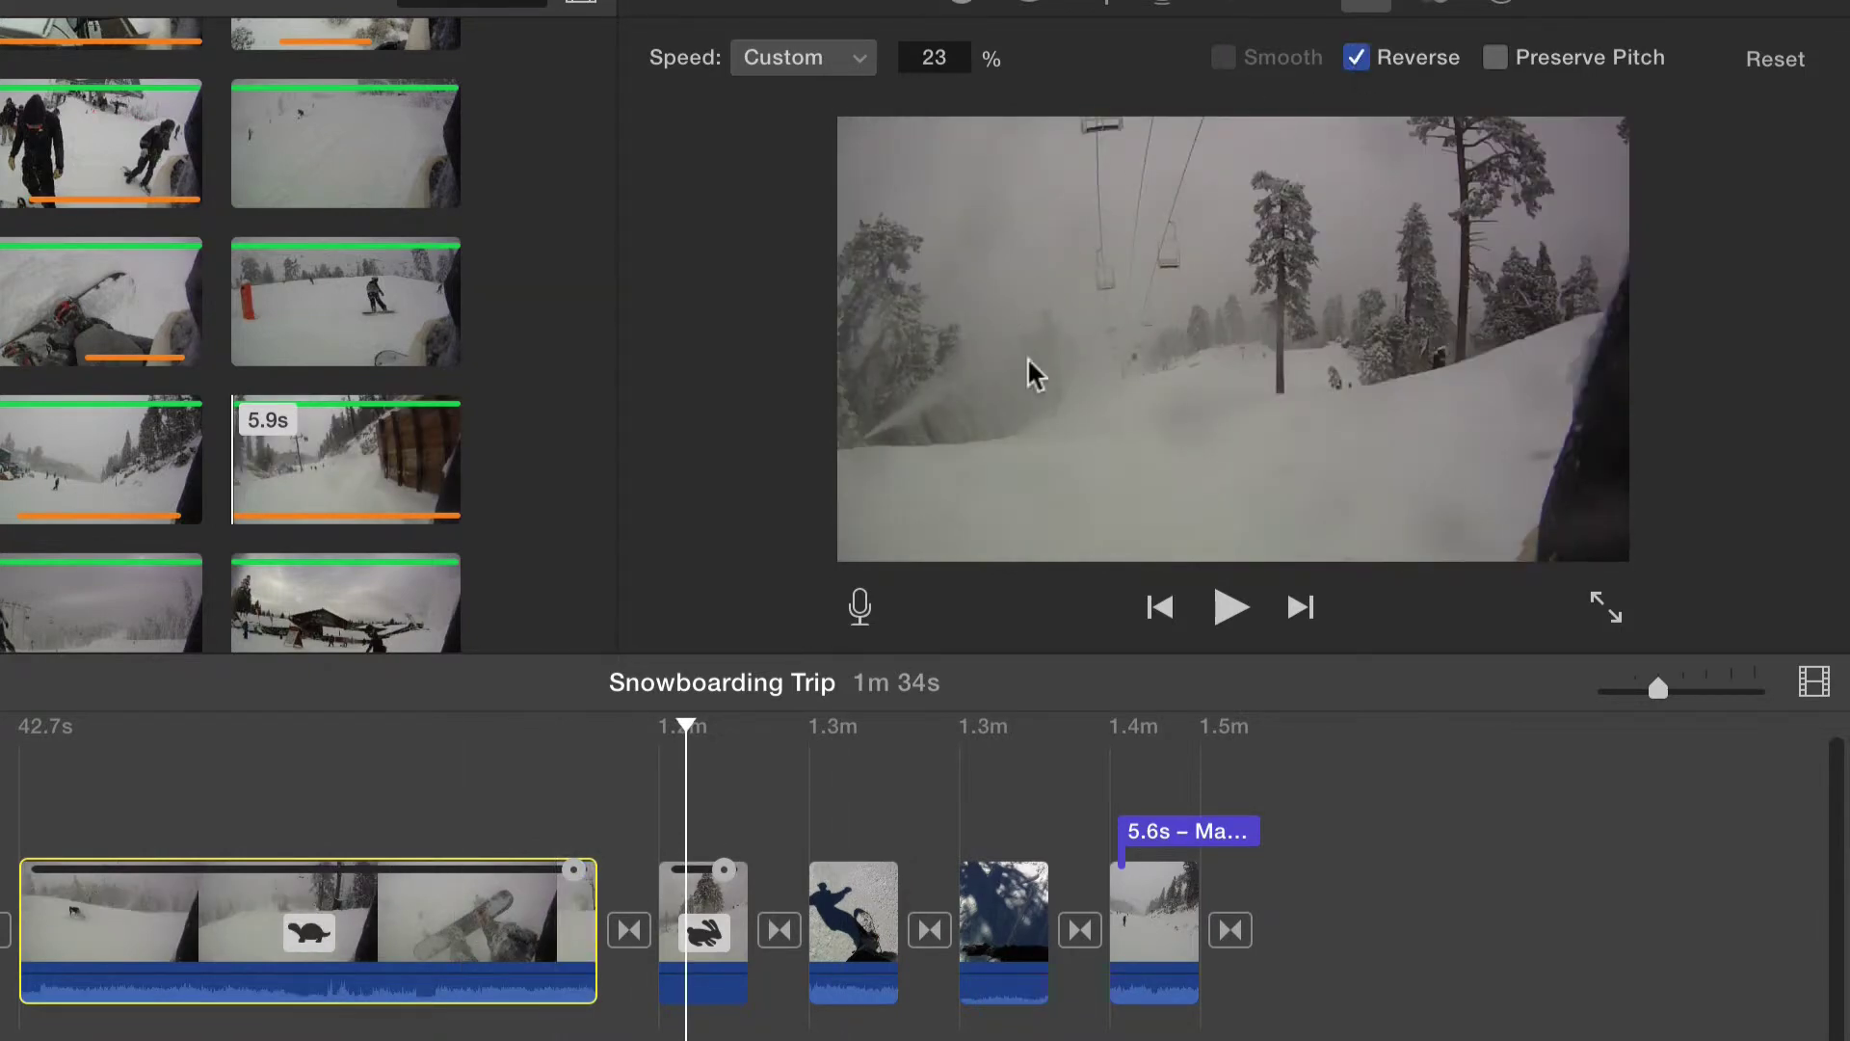
{"action": "key", "text": "space"}
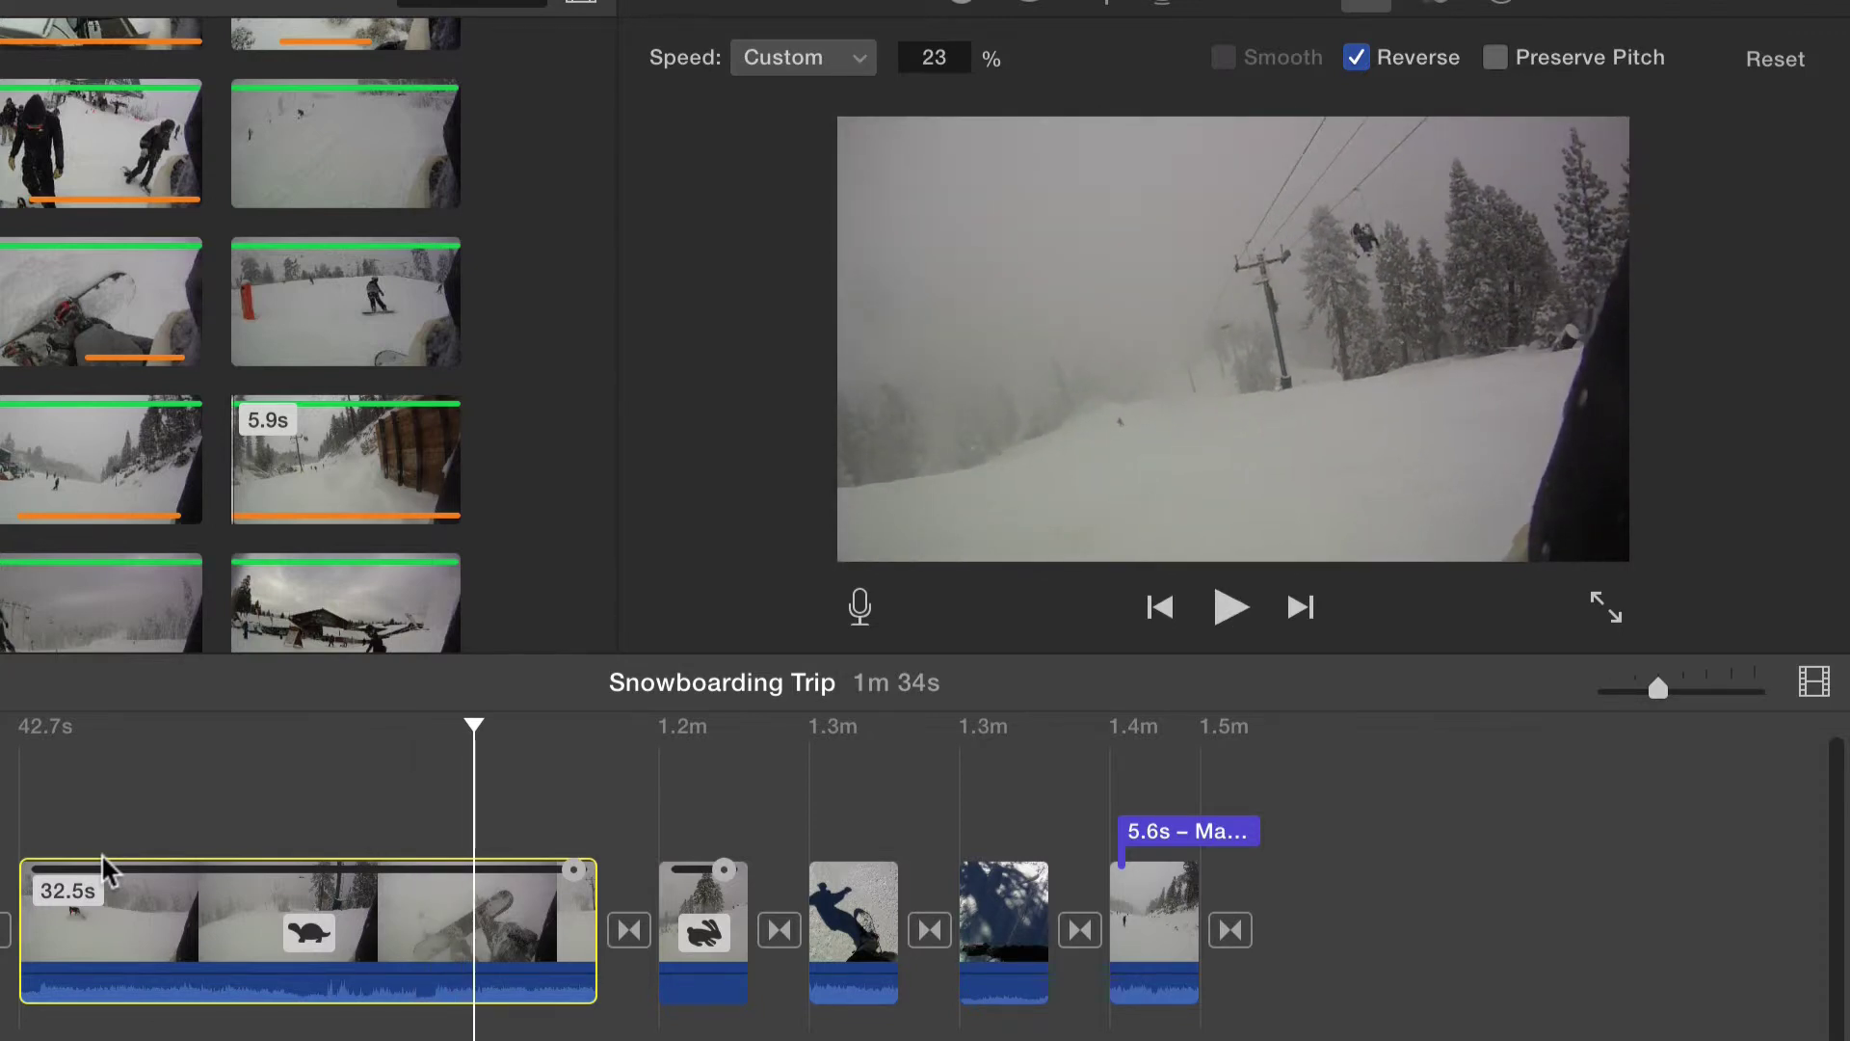
Step: Reset the first clip to normal forward speed and select a short range inside it
{"action": "left_click", "coordinate": [1769, 60]}
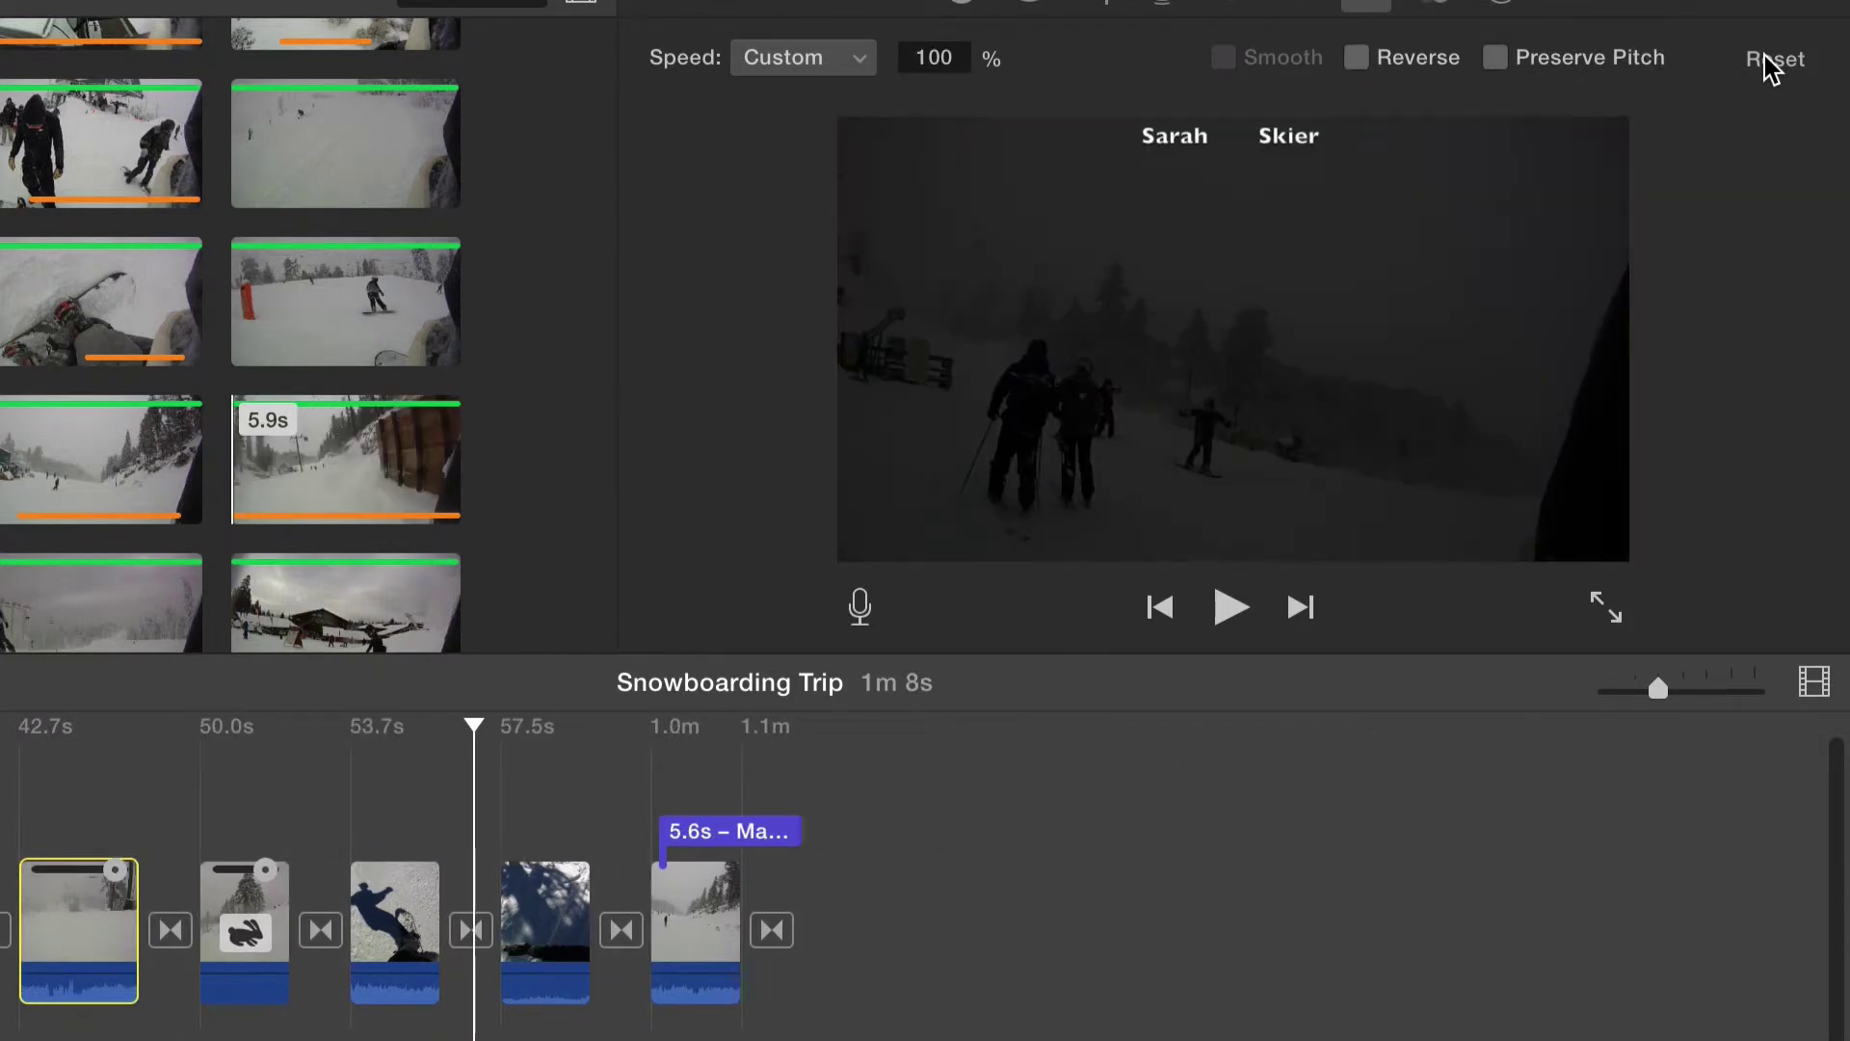
{"action": "key", "text": "End"}
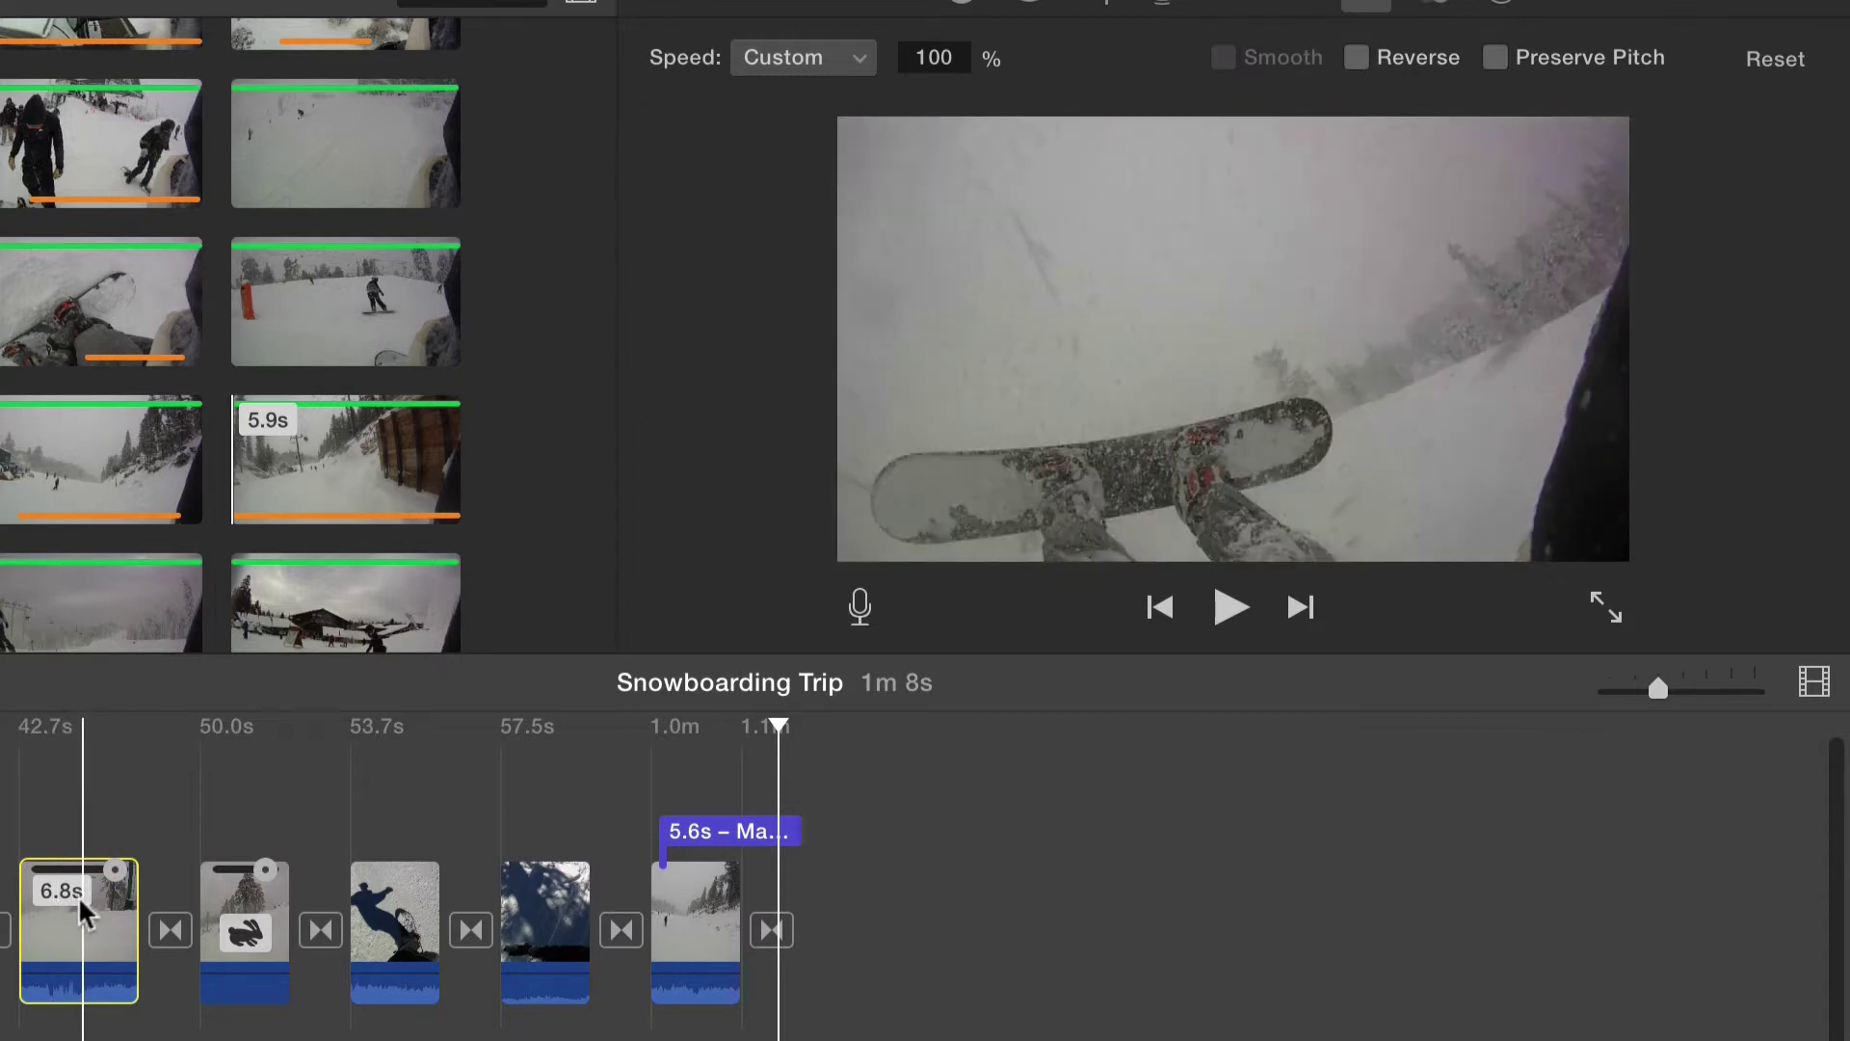
{"action": "left_click", "coordinate": [71, 905]}
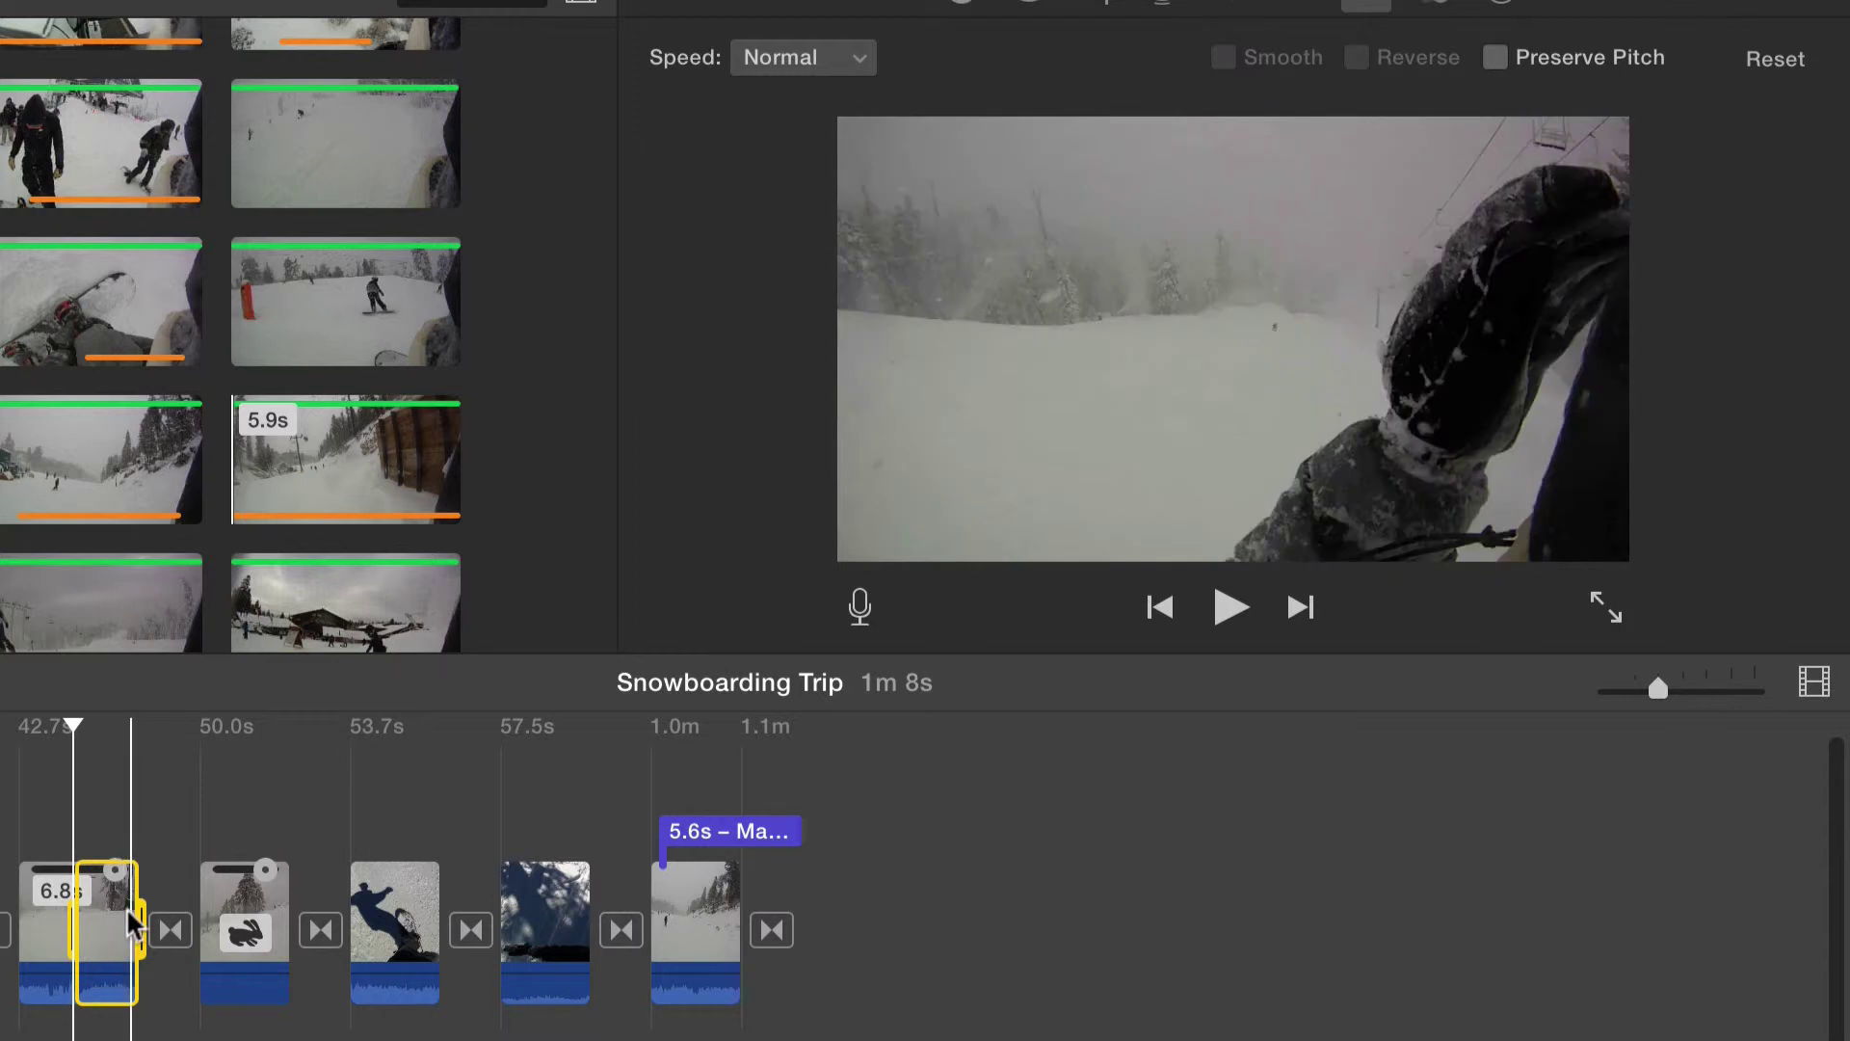
{"action": "left_click_drag", "start_coordinate": [140, 923], "coordinate": [104, 925]}
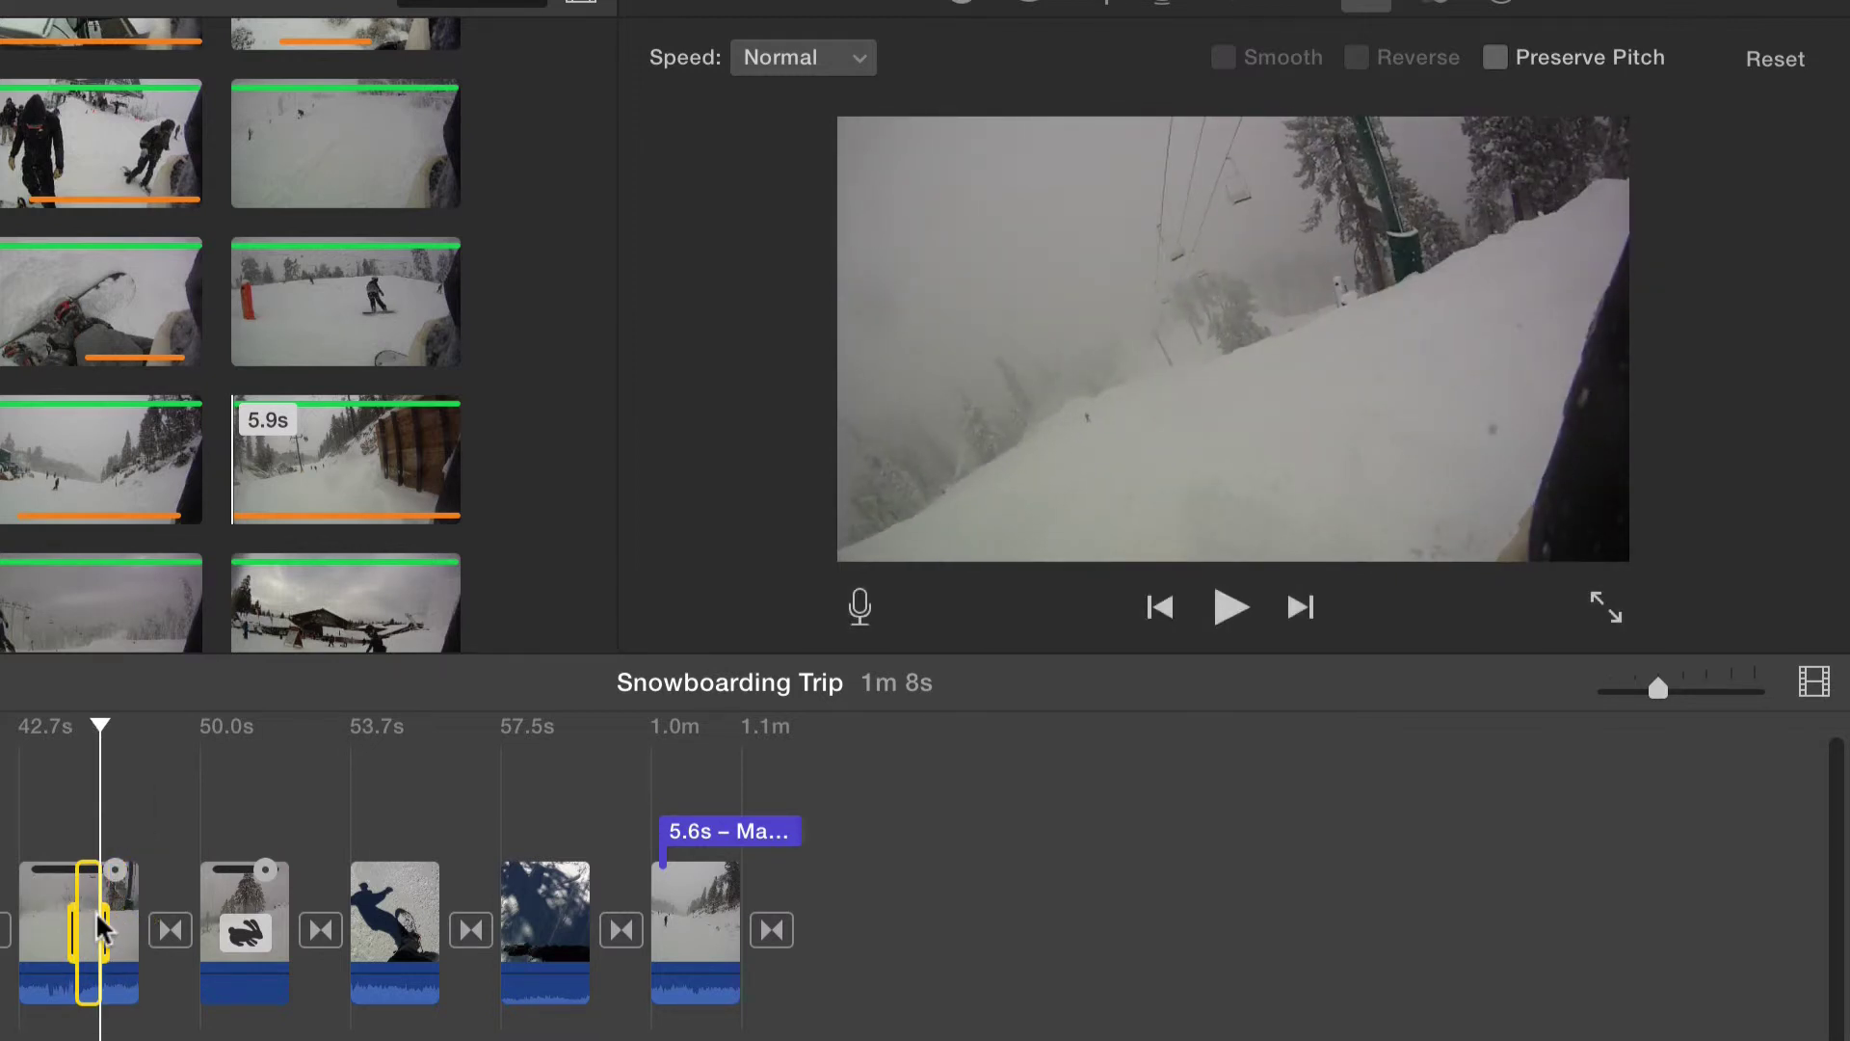
Step: Slow the selected section to 50% with Smooth on and play it back
{"action": "left_click", "coordinate": [840, 56]}
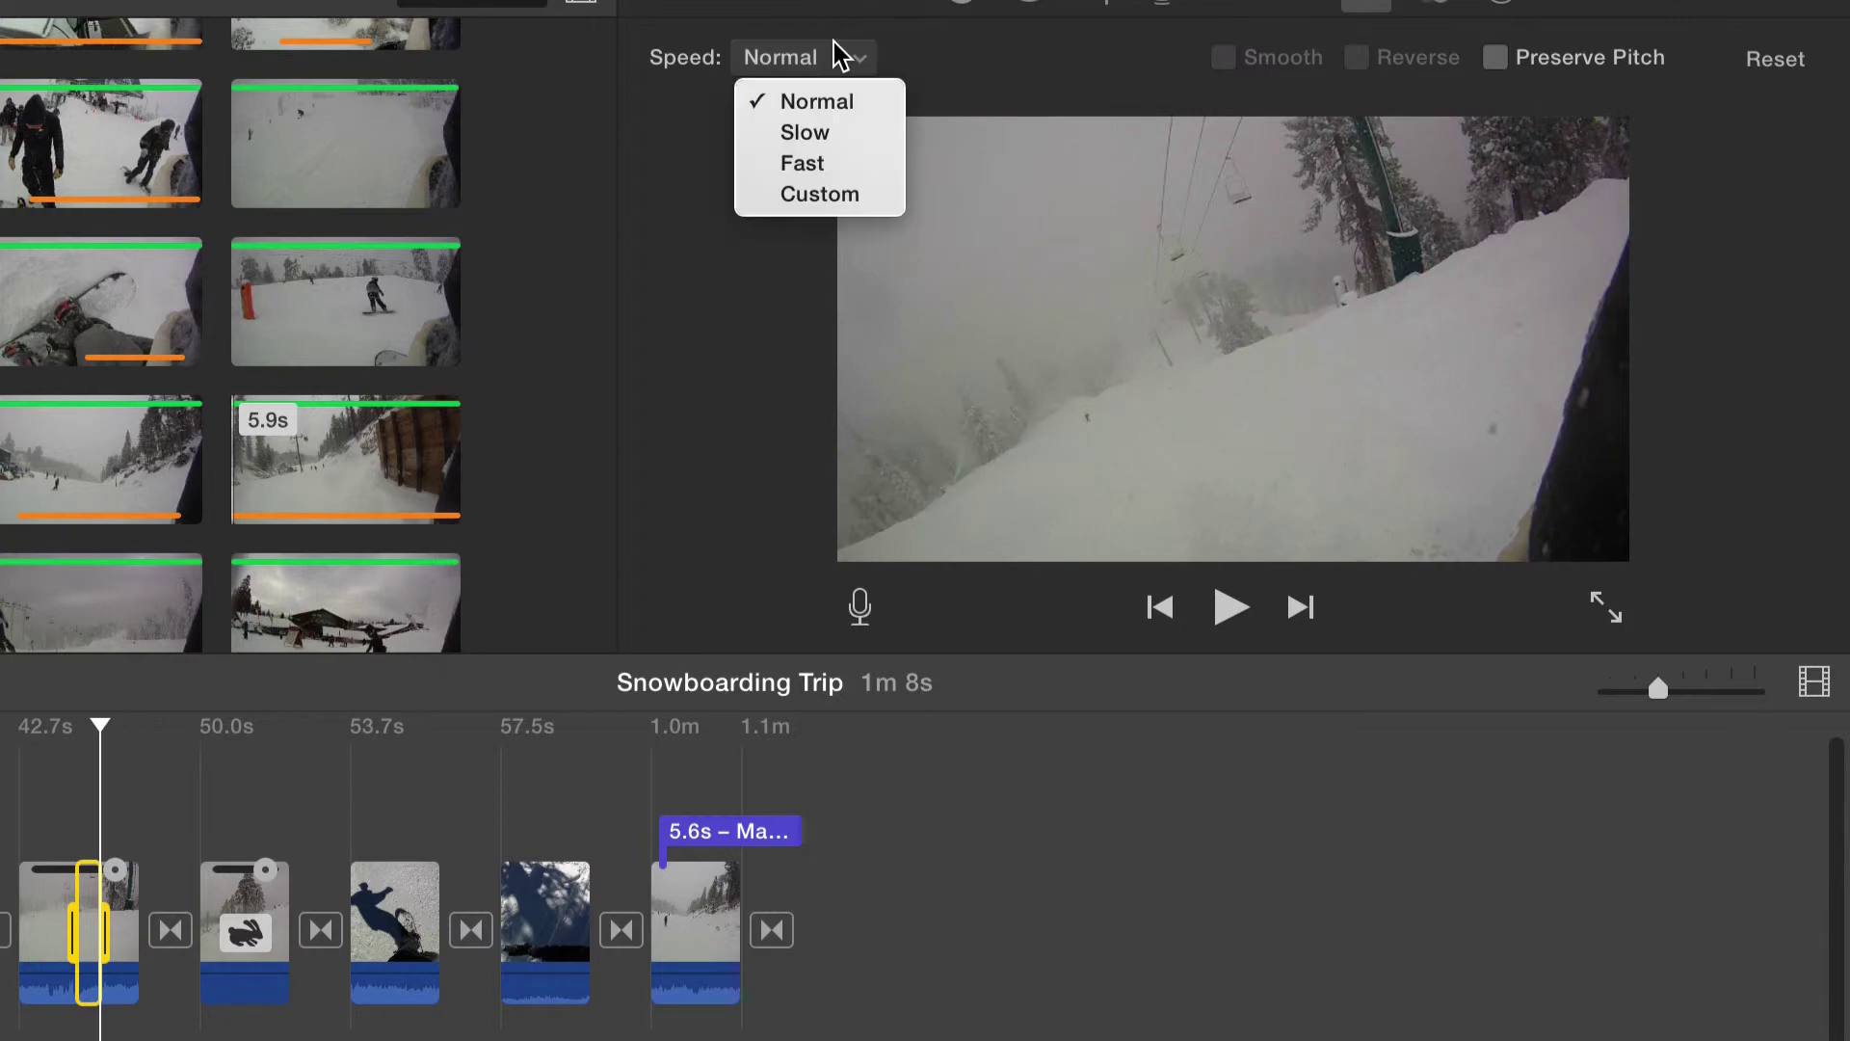
{"action": "left_click", "coordinate": [819, 132]}
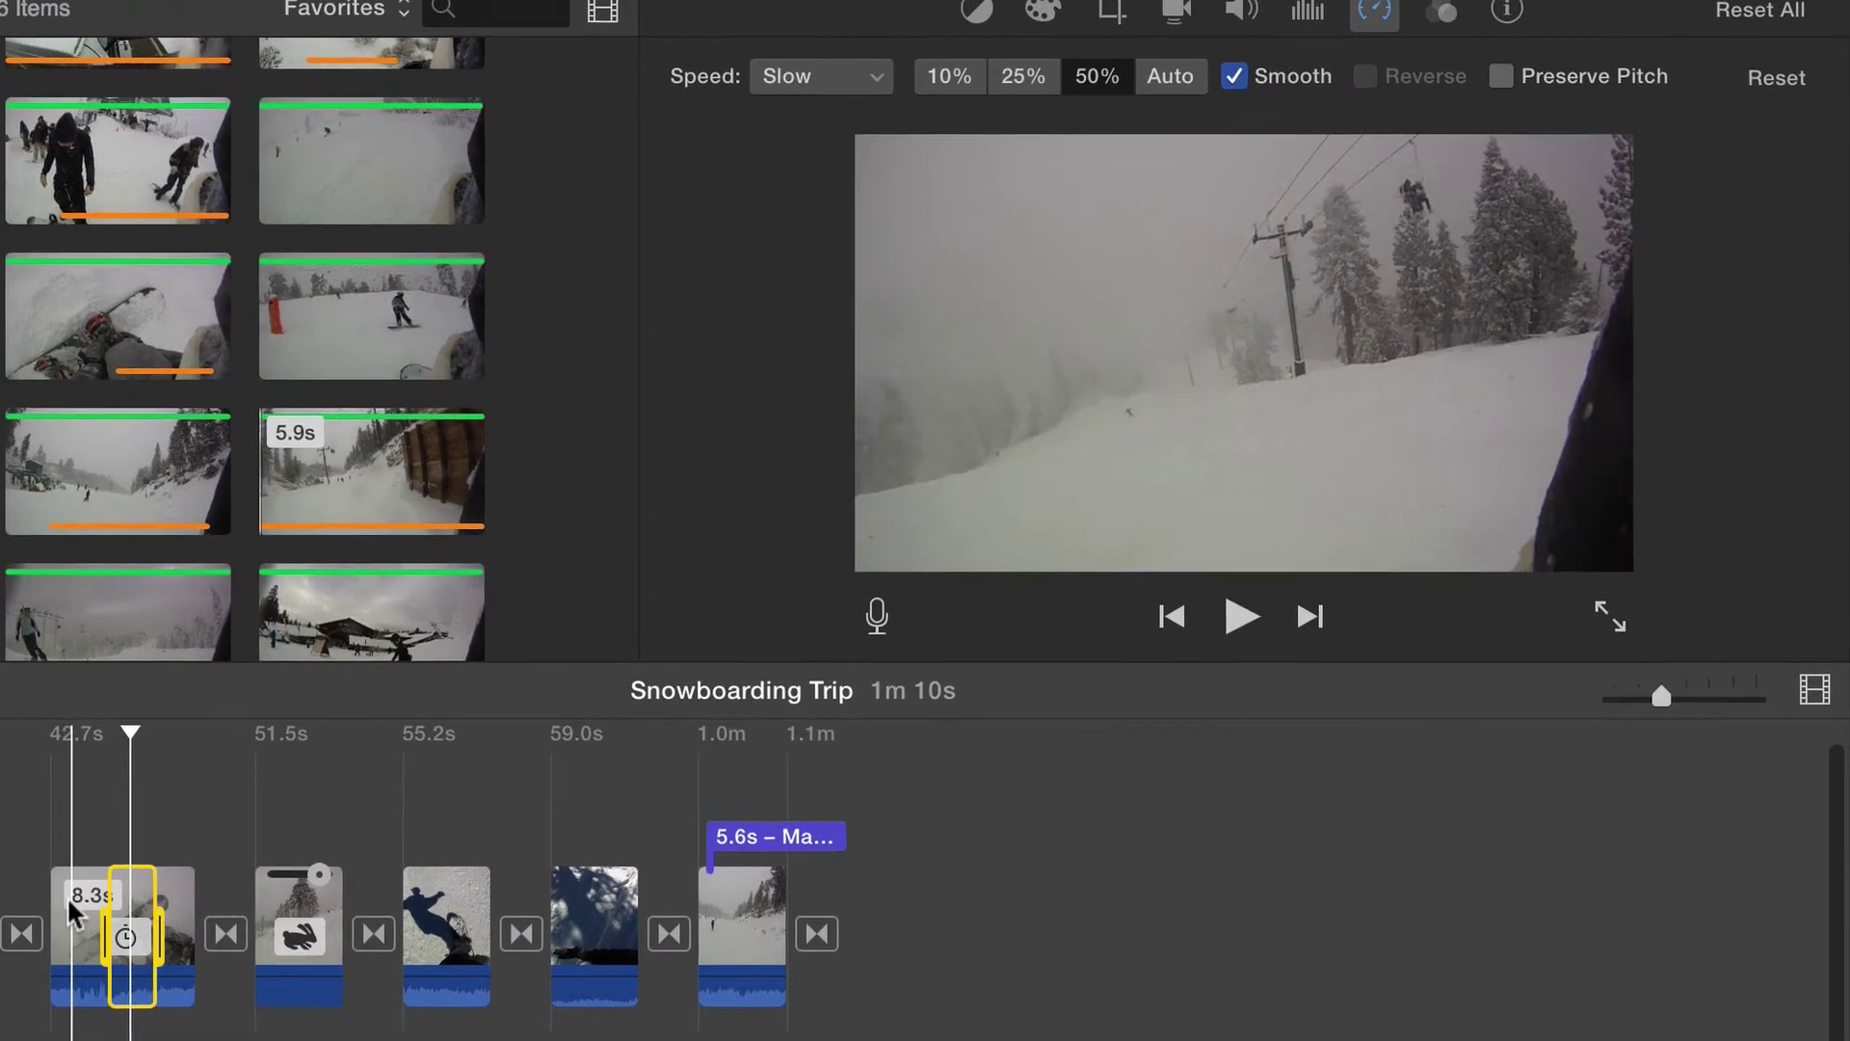
{"action": "key", "text": "space"}
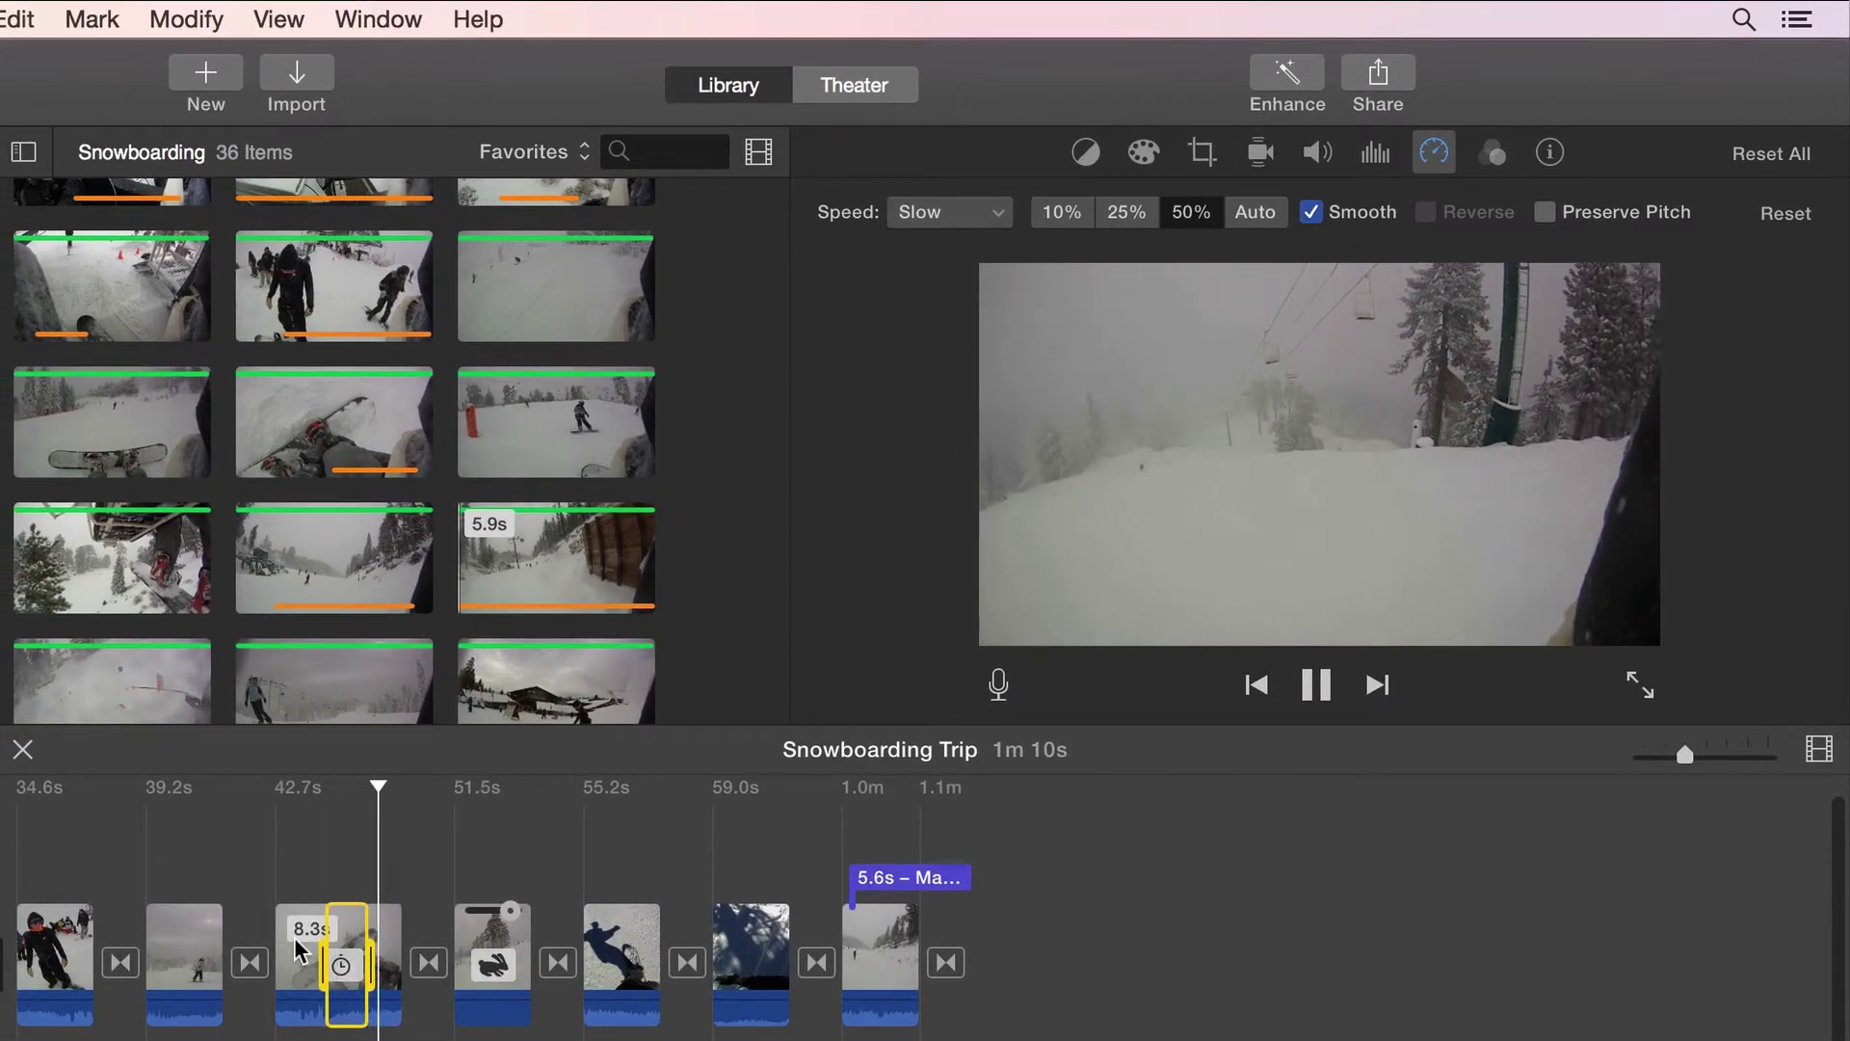
Step: Stop playback, enlarge the timeline clips, and show the Modify > Instant Replay speed choices
{"action": "key", "text": "space"}
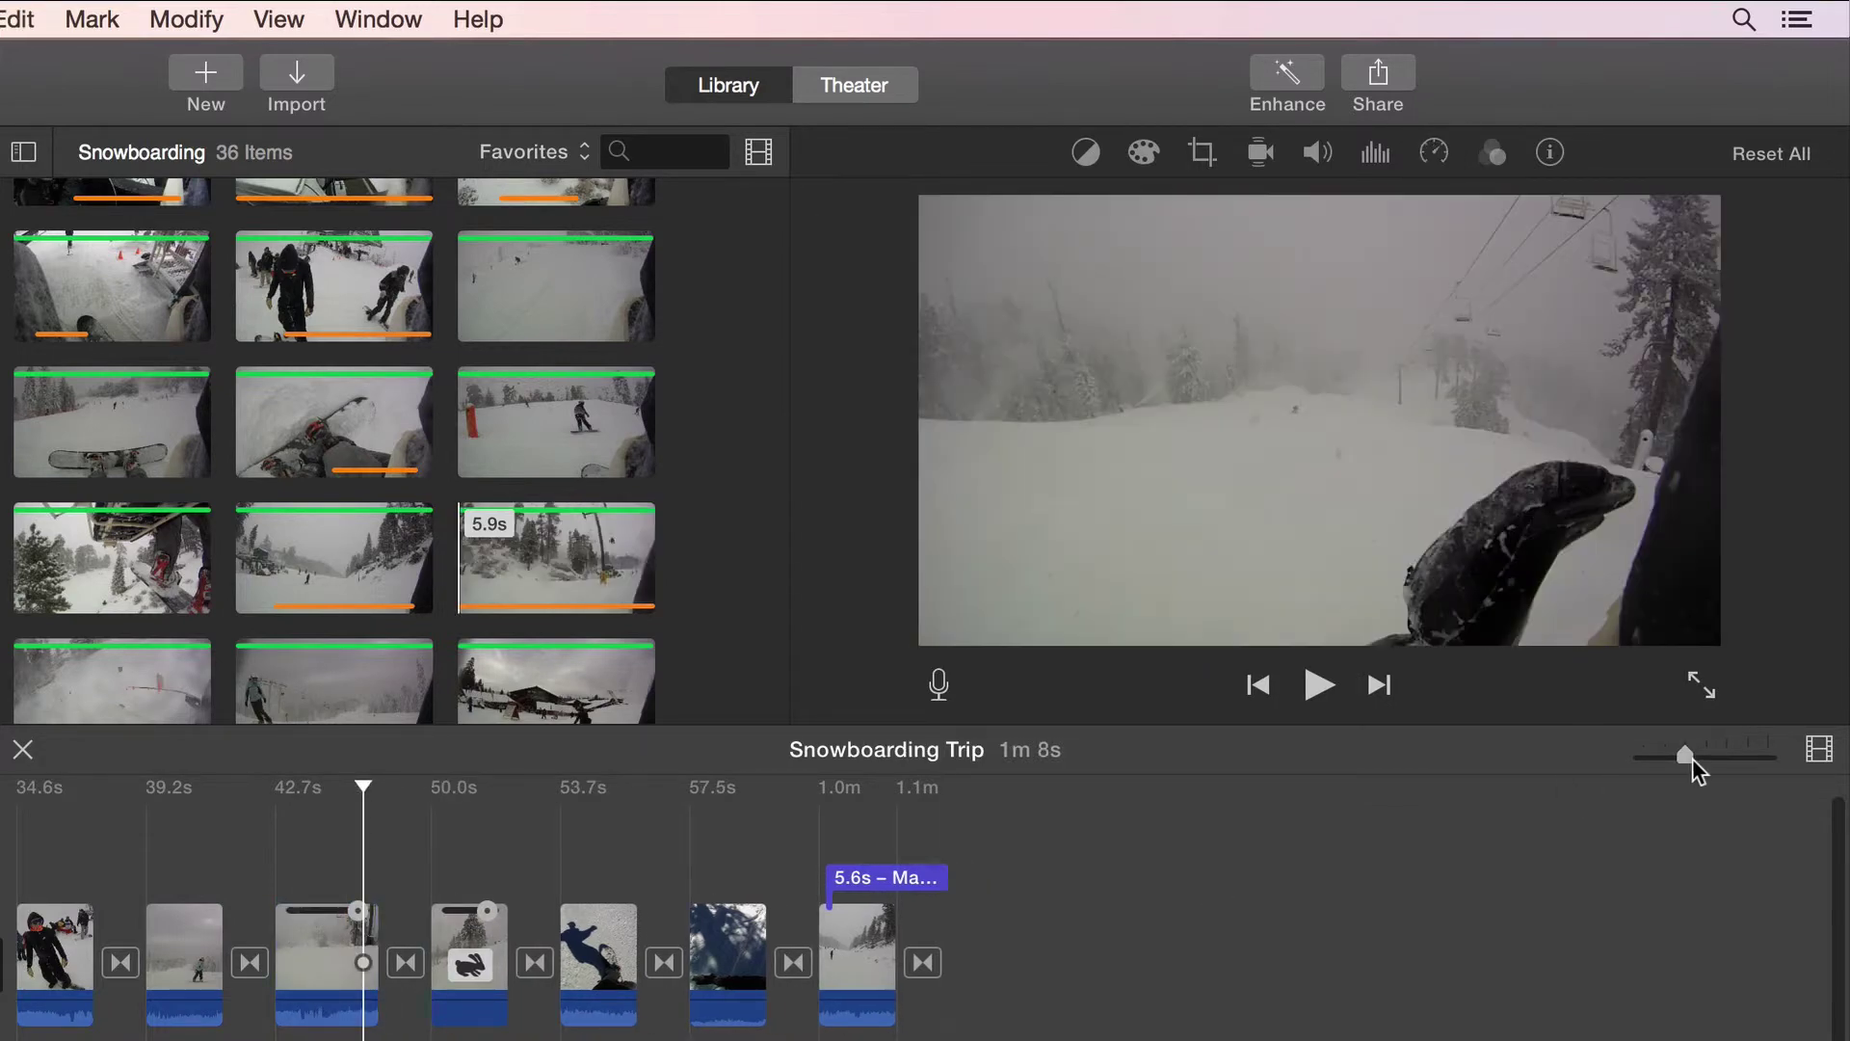
{"action": "left_click_drag", "start_coordinate": [1684, 756], "coordinate": [1726, 754]}
{"action": "scroll", "coordinate": [1060, 932], "scroll_direction": "left", "scroll_amount": 10}
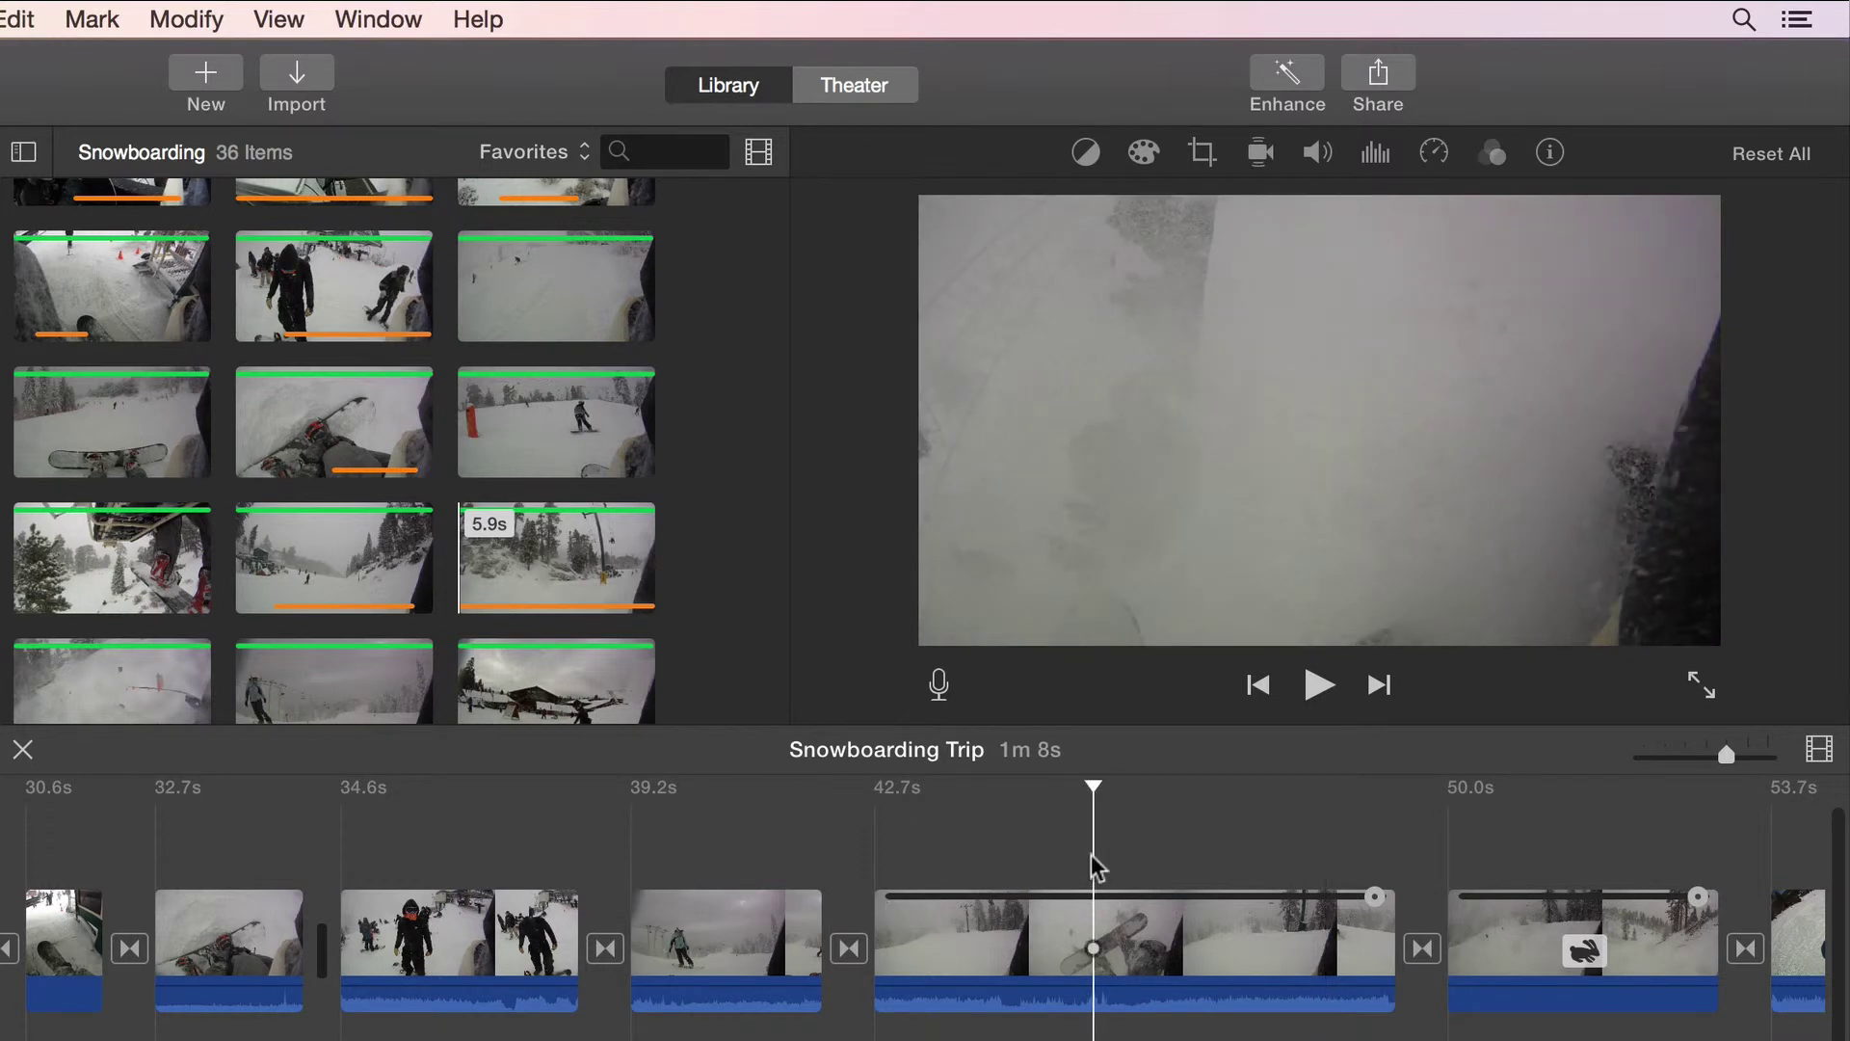
{"action": "left_click", "coordinate": [196, 22]}
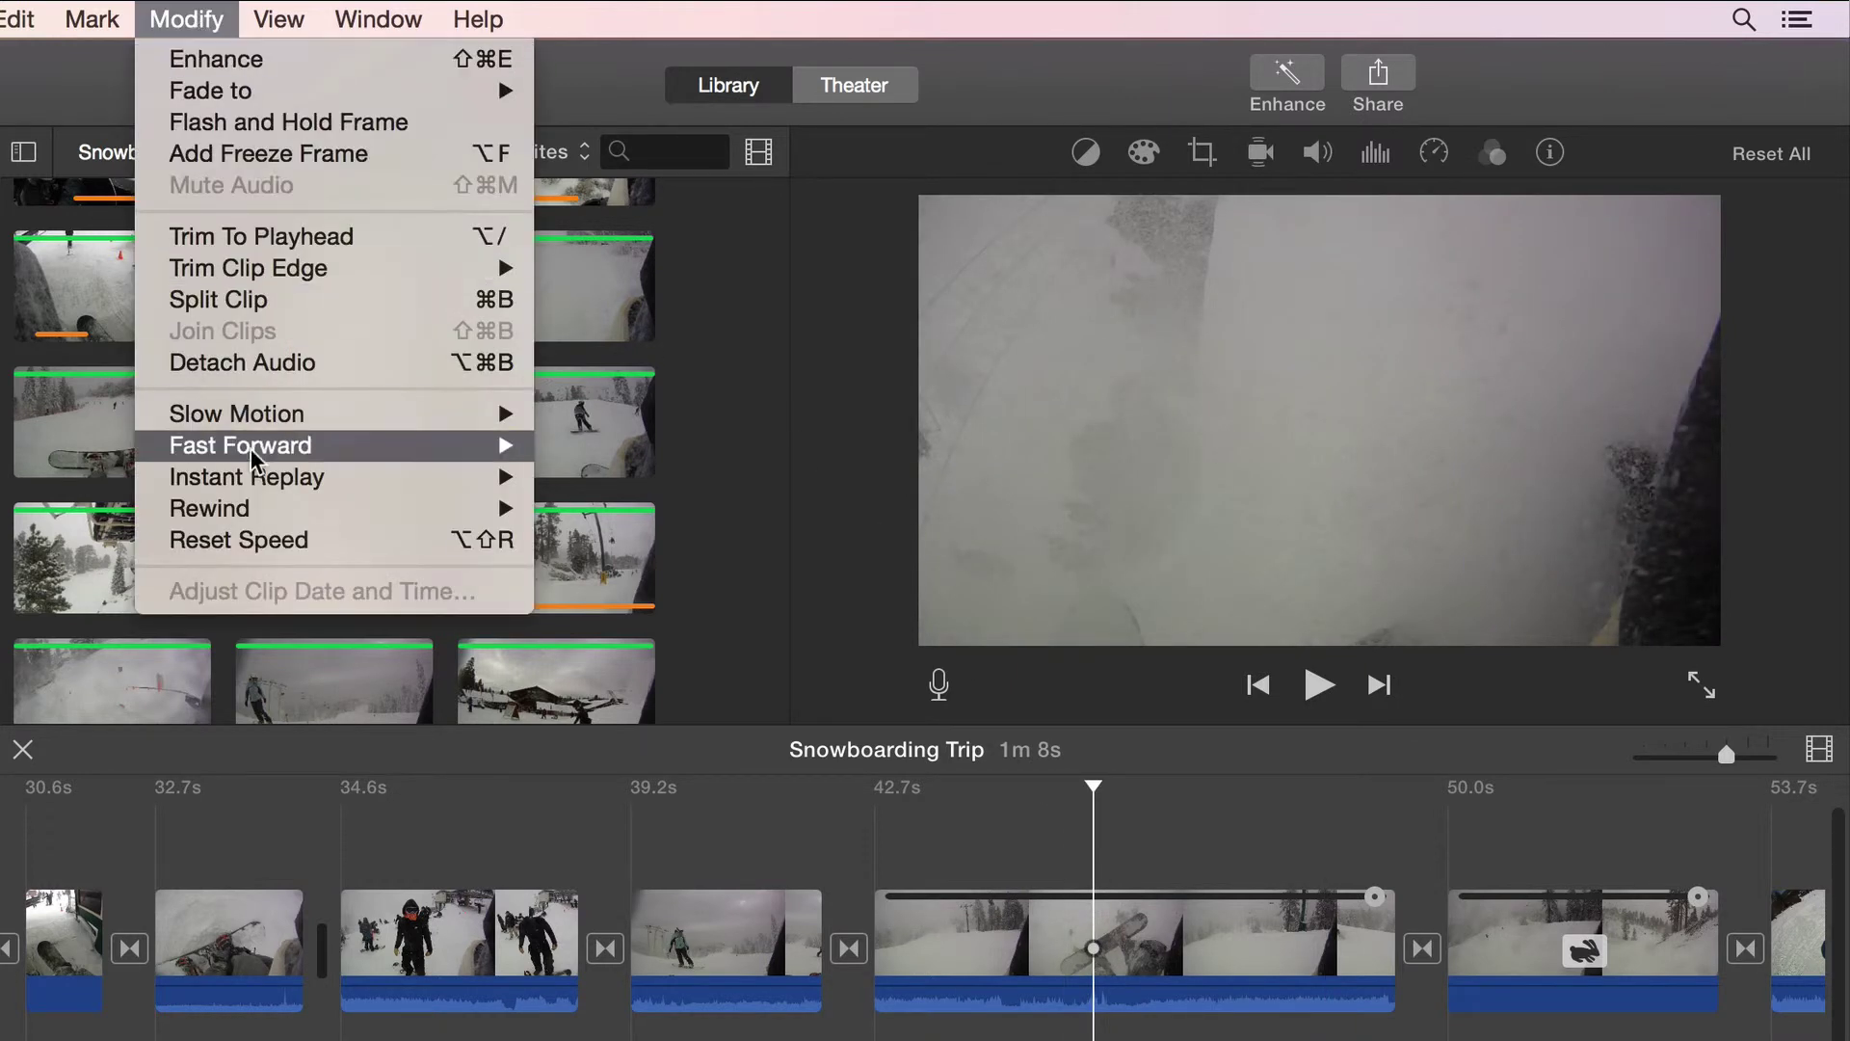
{"action": "mouse_move", "coordinate": [252, 462]}
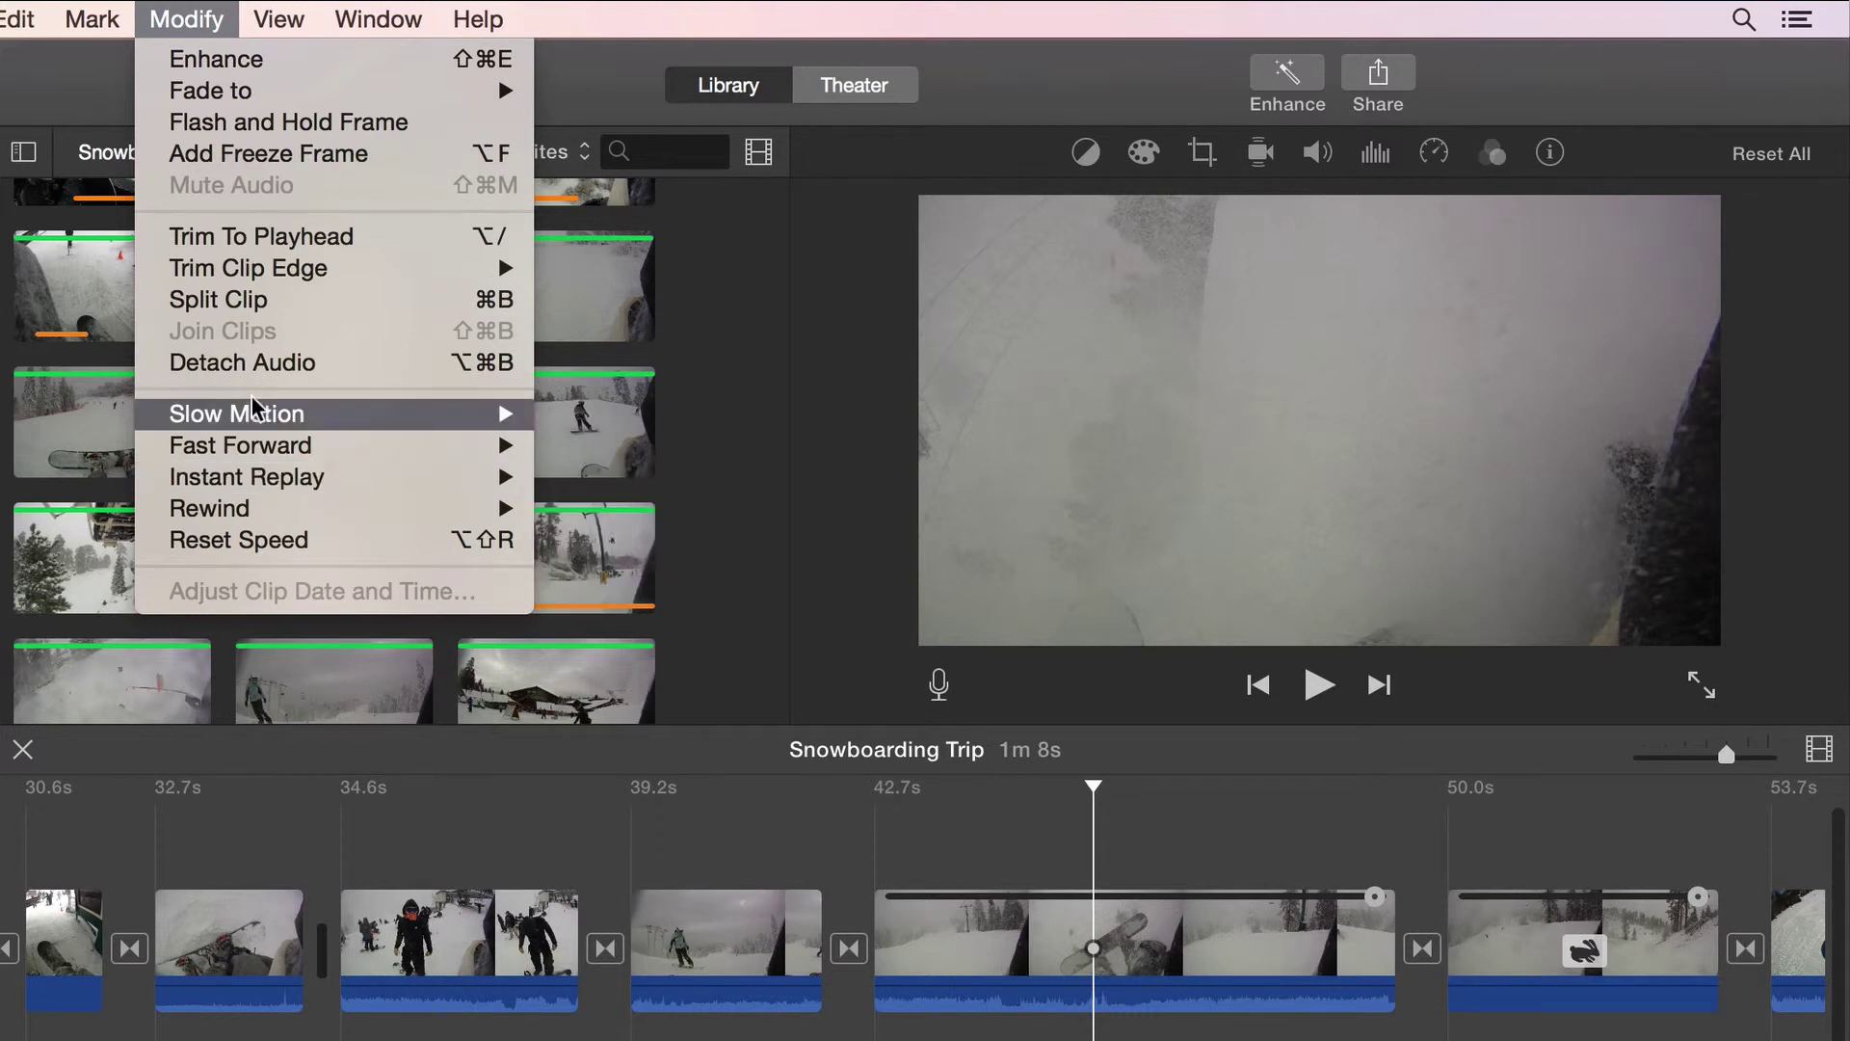
{"action": "mouse_move", "coordinate": [253, 403]}
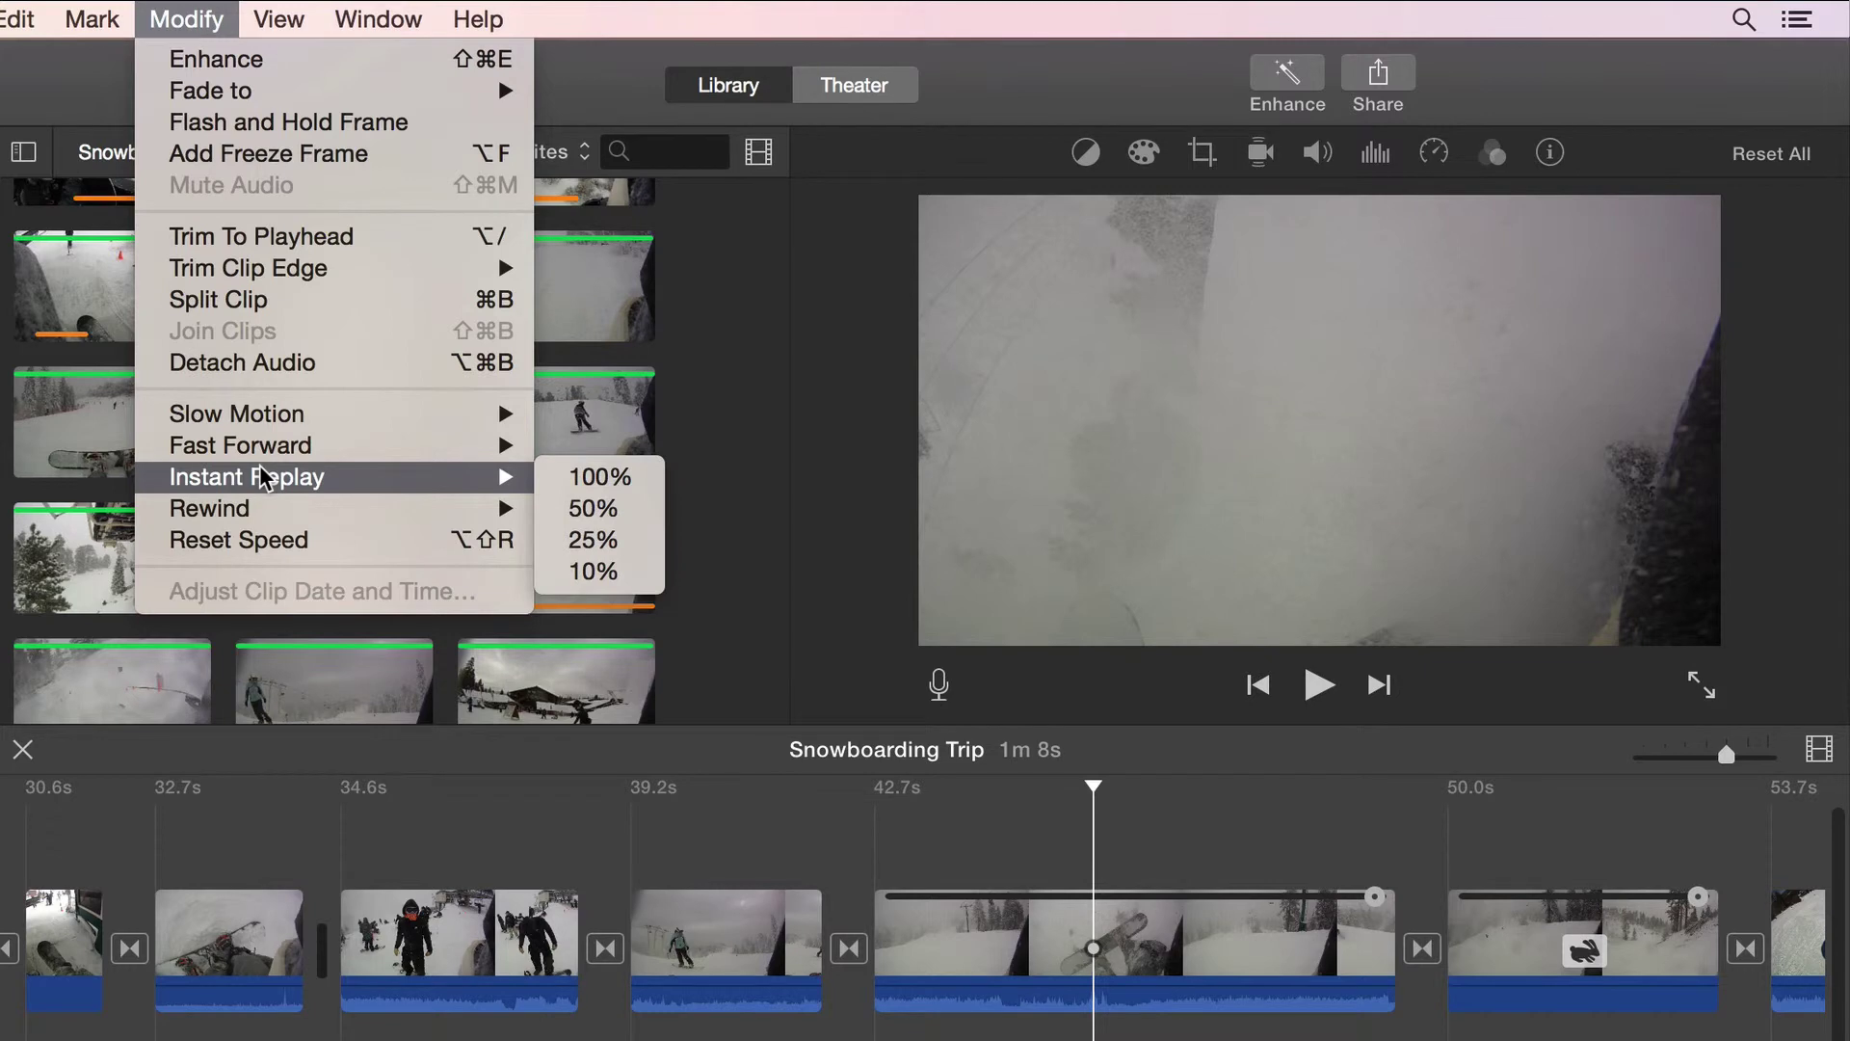
Step: Add a 50% instant replay after the clip, preview it, then undo it back to 1m 8s
{"action": "left_click", "coordinate": [599, 510]}
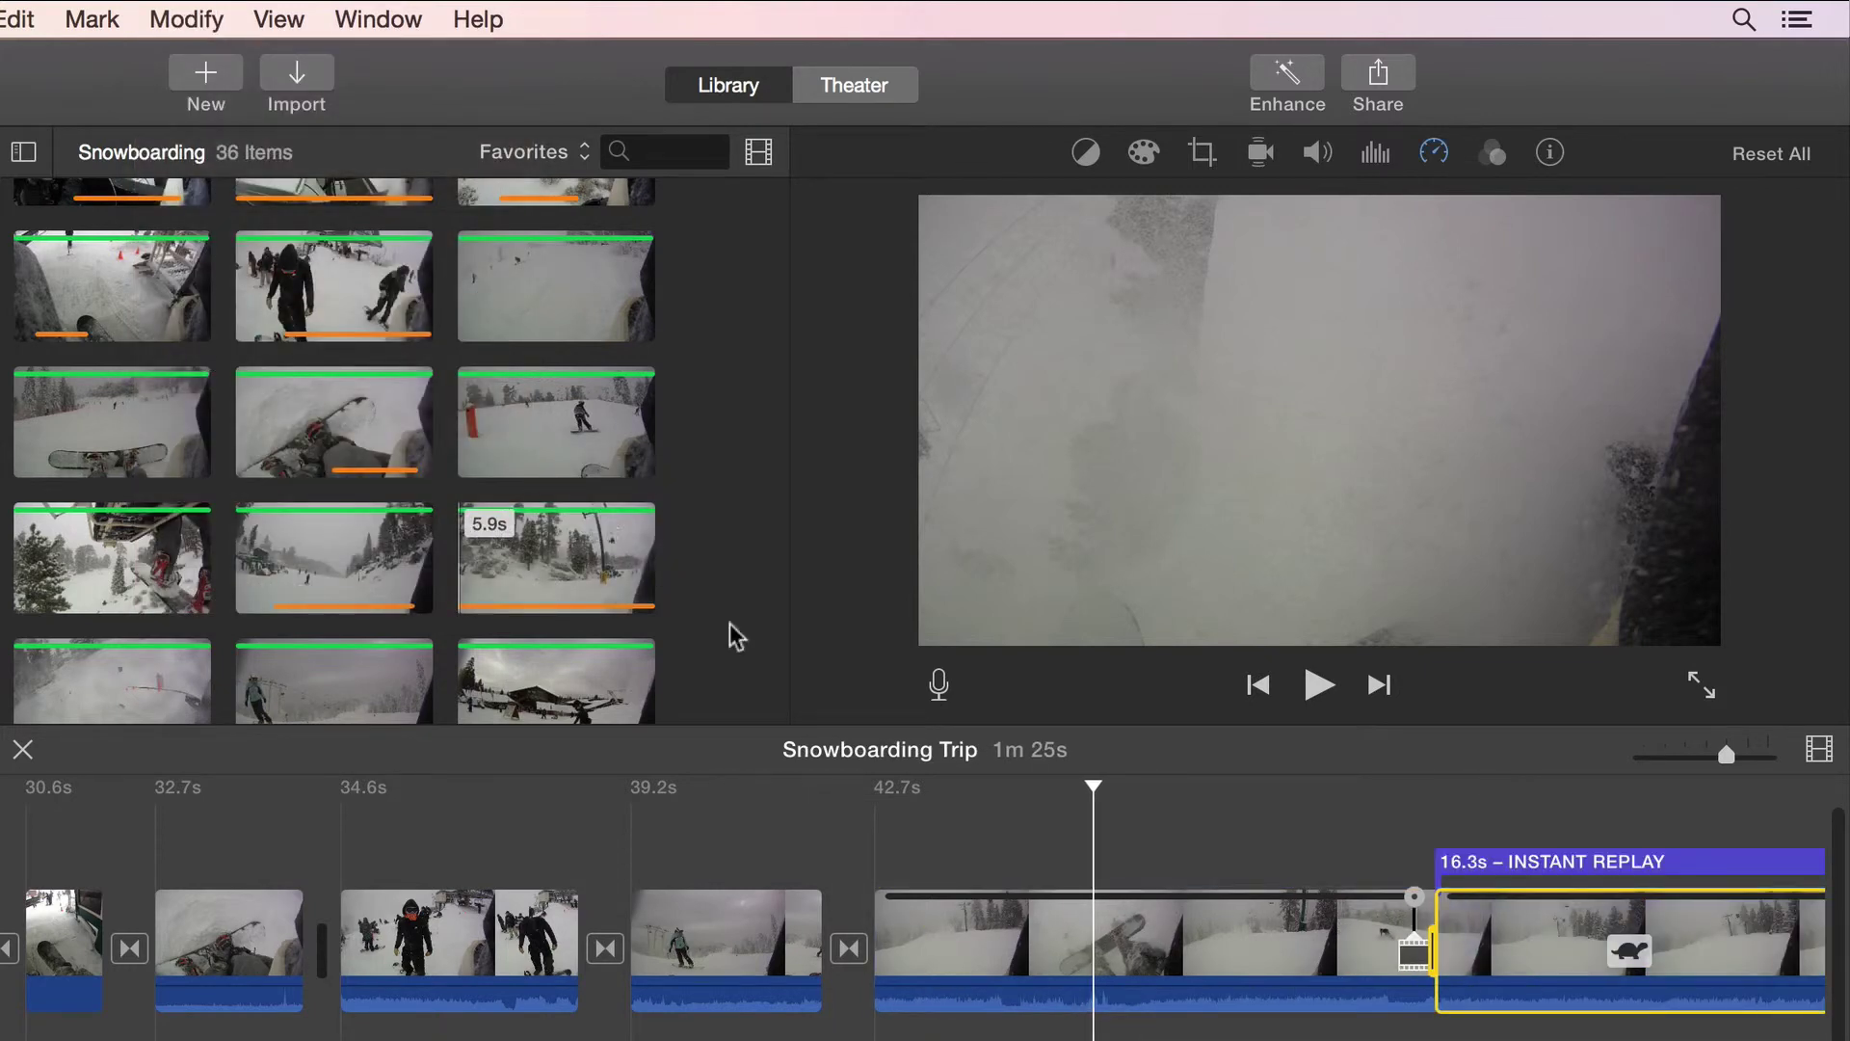
{"action": "scroll", "coordinate": [1015, 949], "scroll_direction": "right", "scroll_amount": 6}
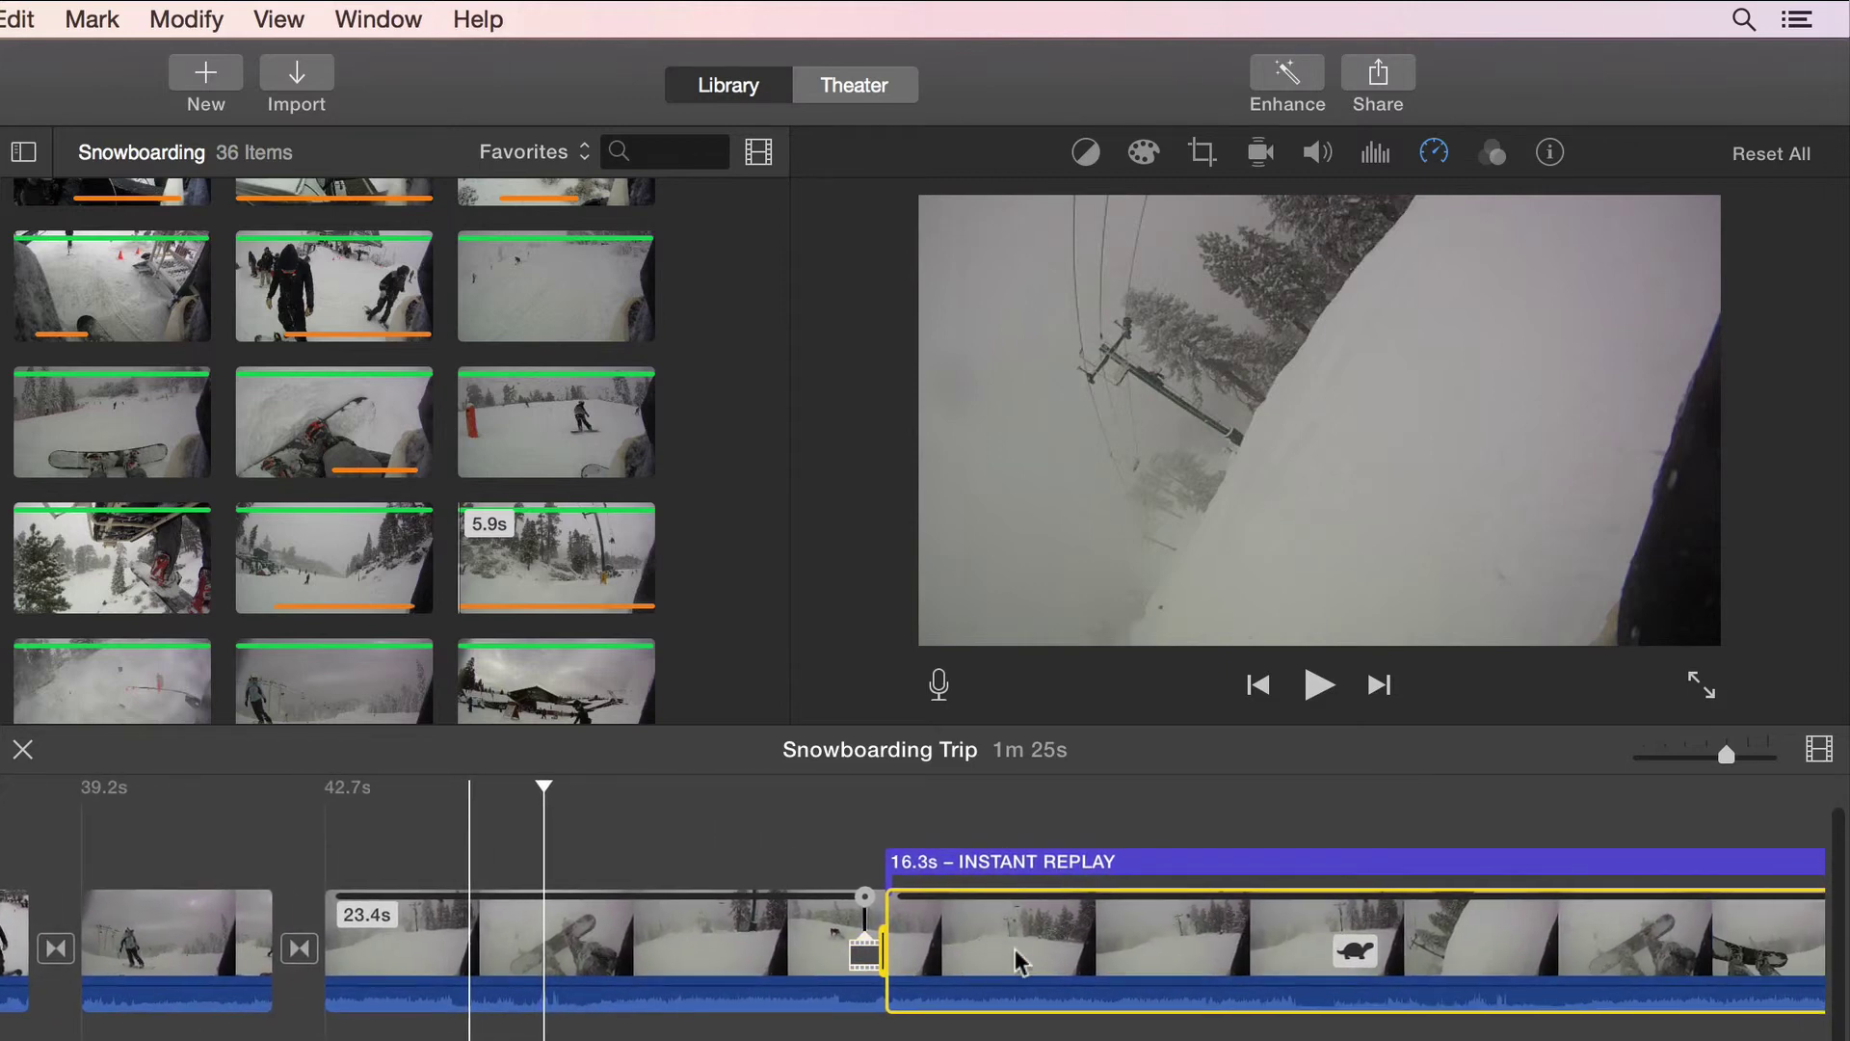
{"action": "key", "text": "space"}
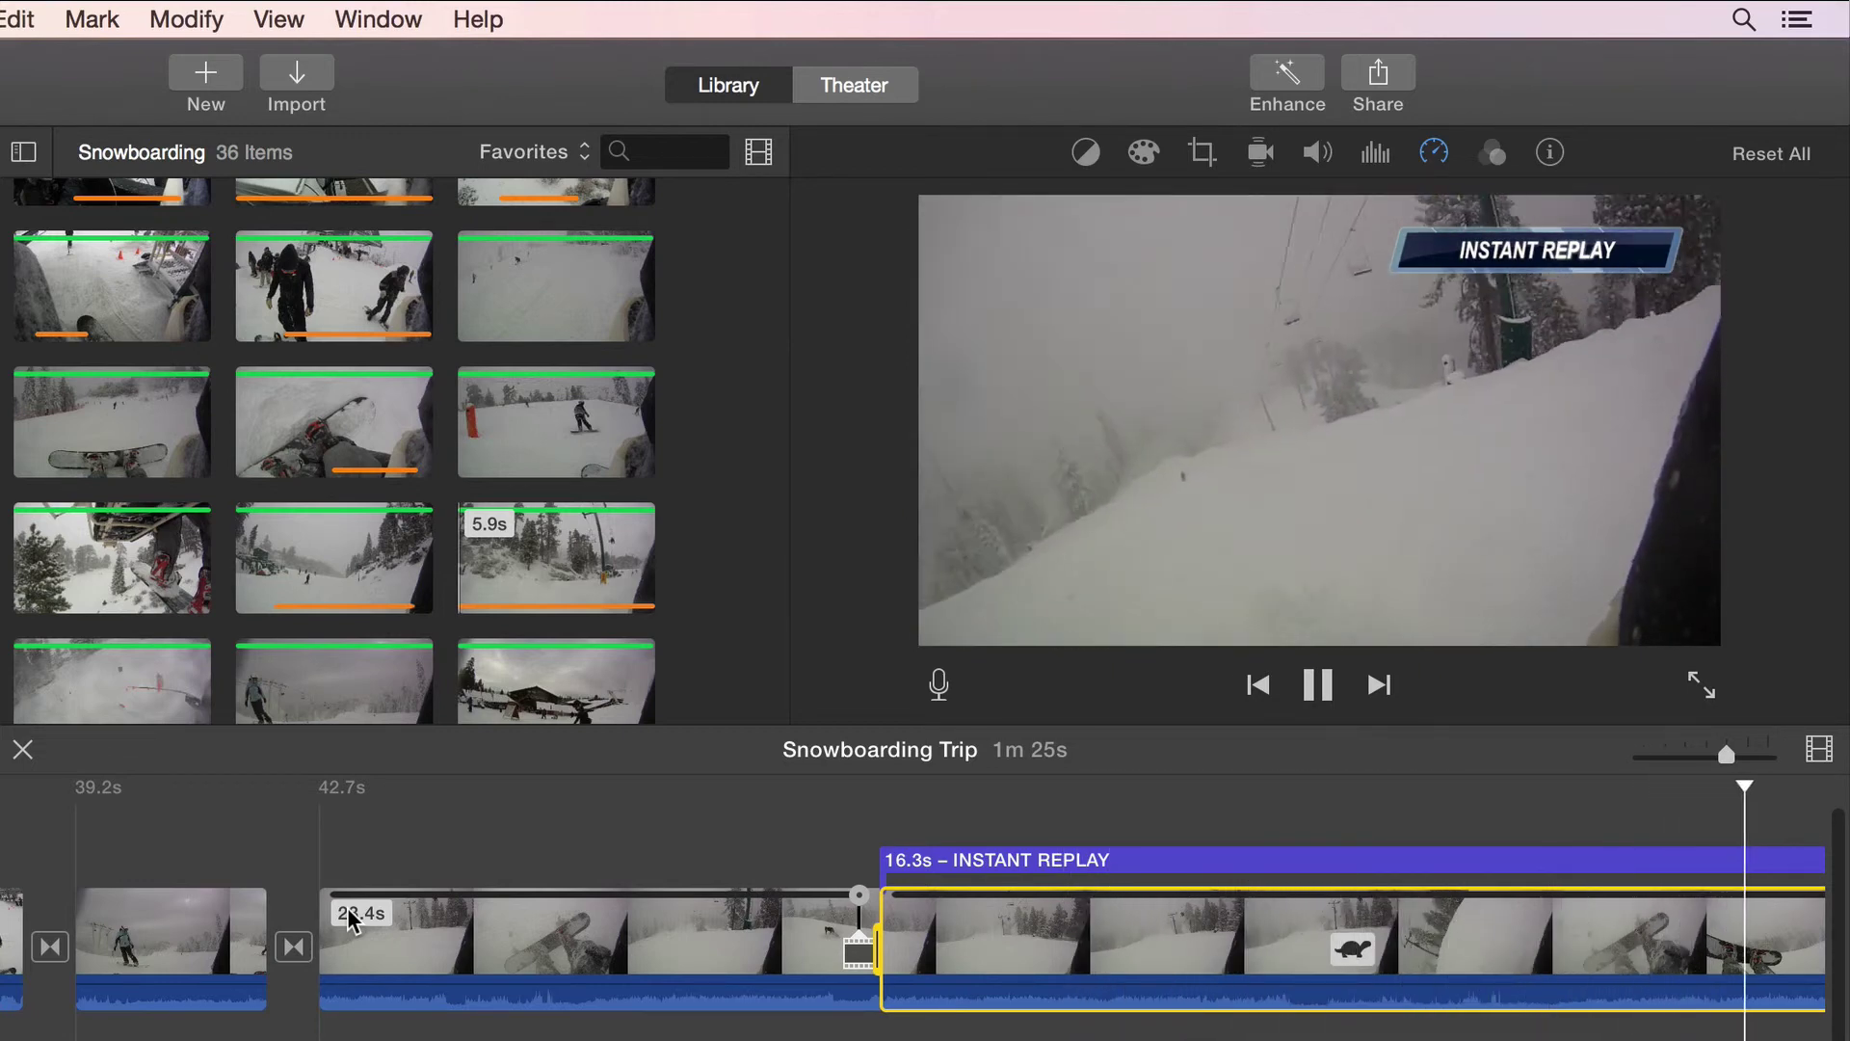
{"action": "key", "text": "super+z"}
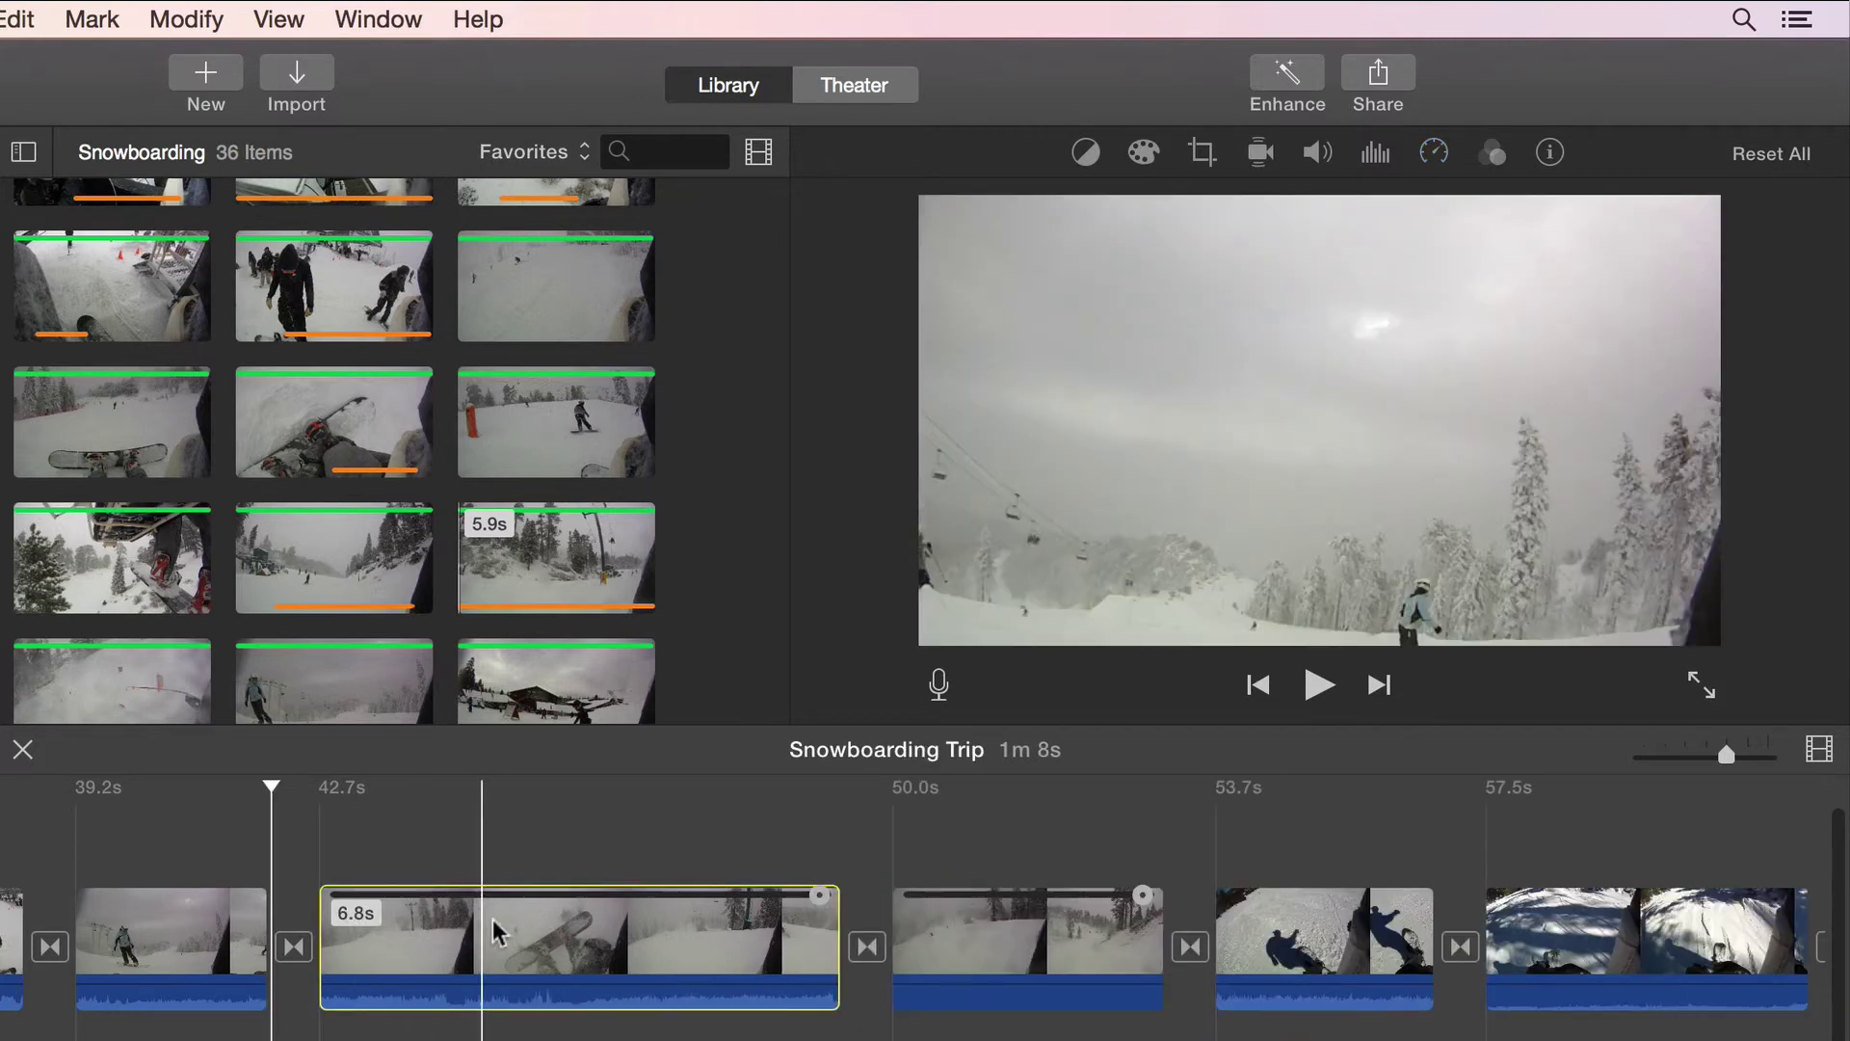
{"action": "left_click", "coordinate": [543, 925]}
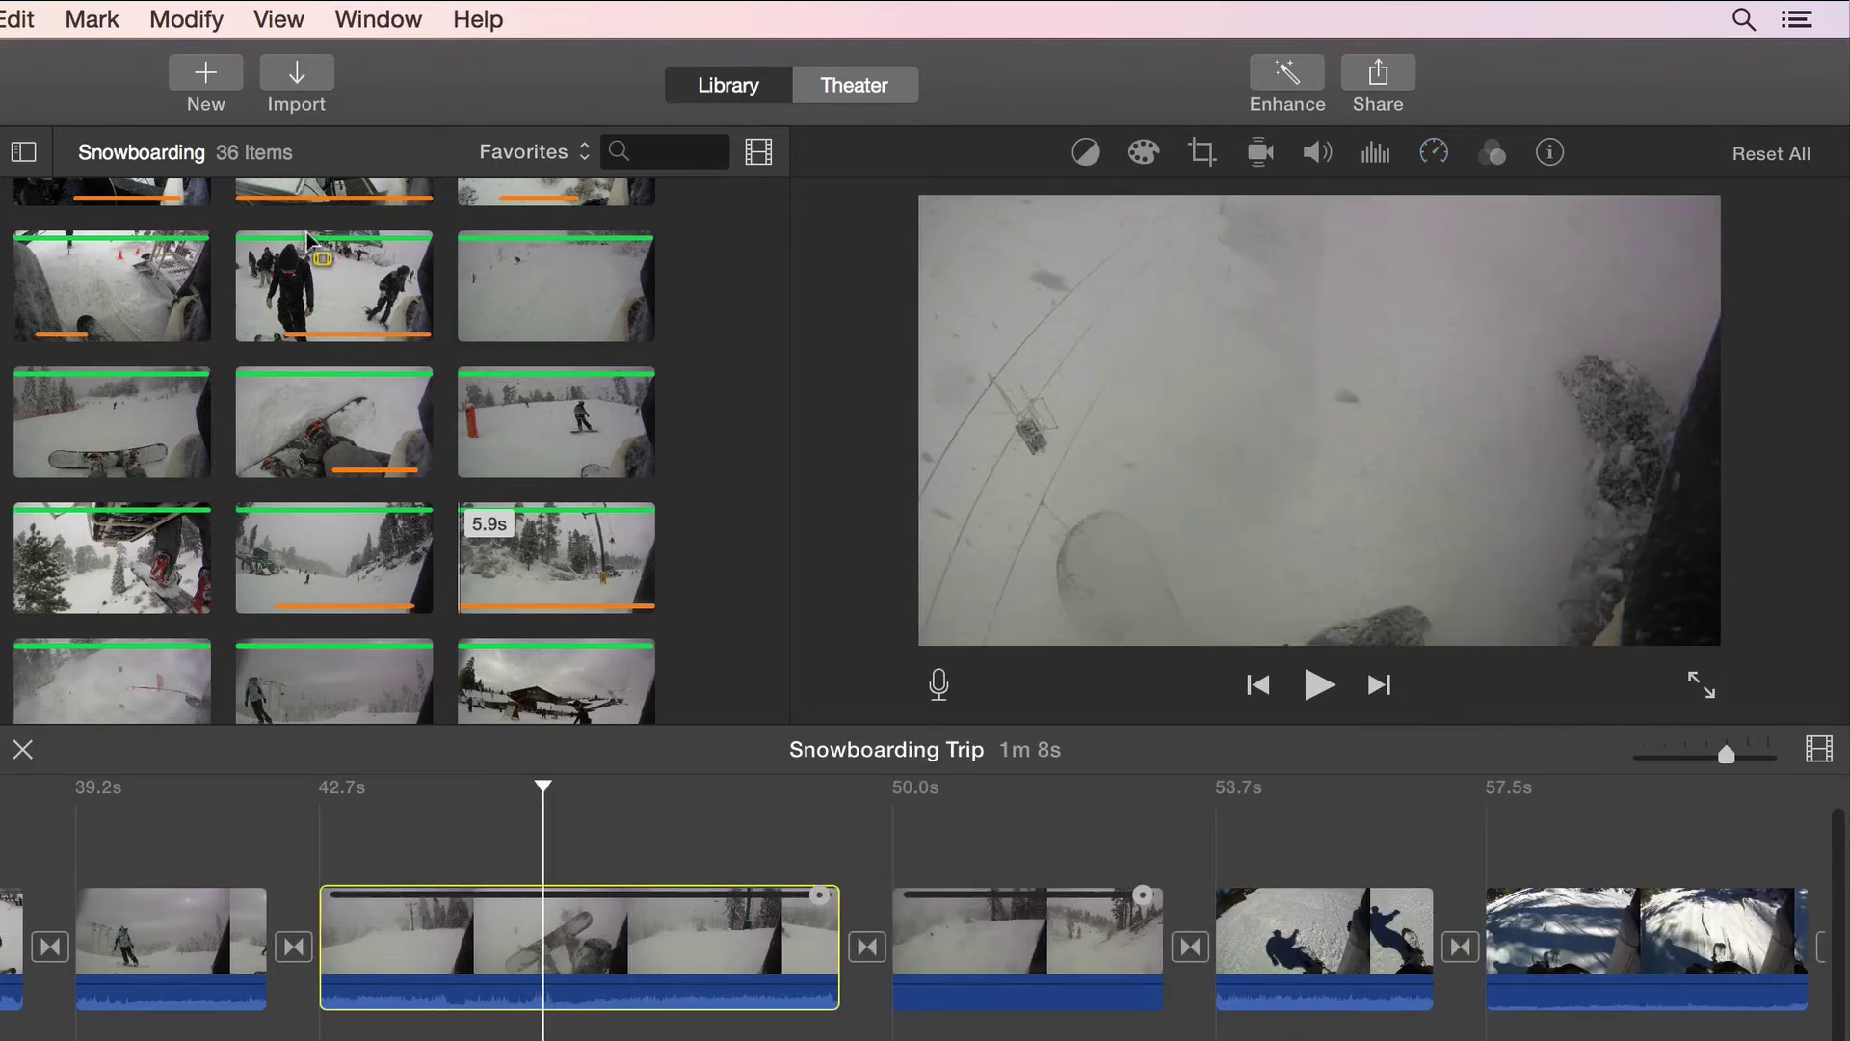